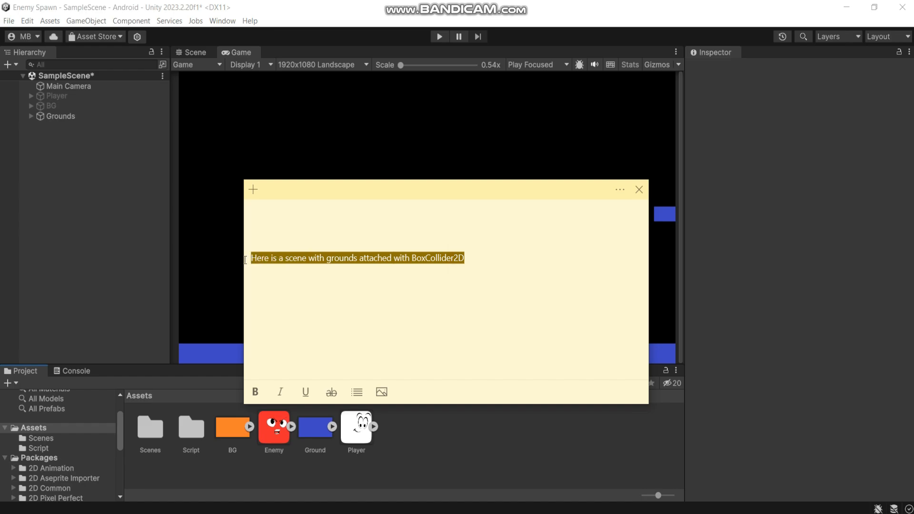
pyautogui.click(467, 259)
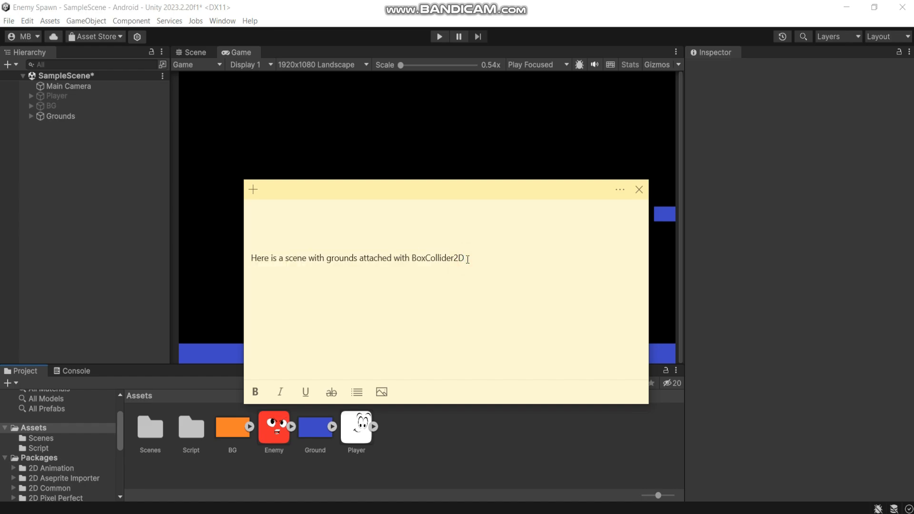
# Step: Create an empty game object named Enemy in the scene and reset its Transform
pyautogui.rightClick(56, 164)
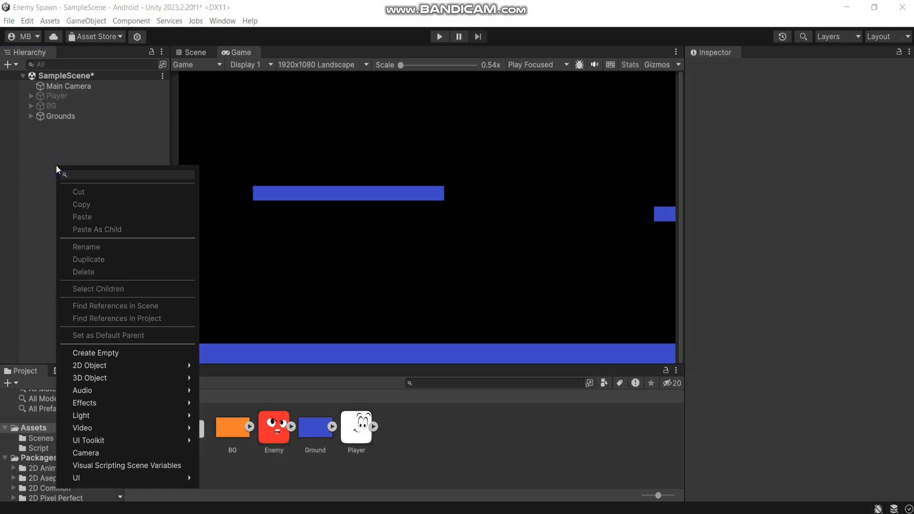
pyautogui.click(107, 352)
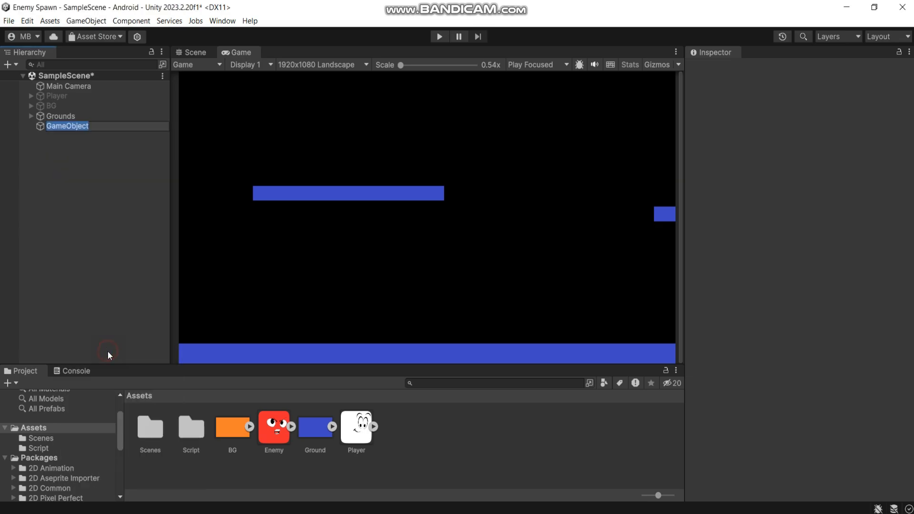
pyautogui.write('Enemy')
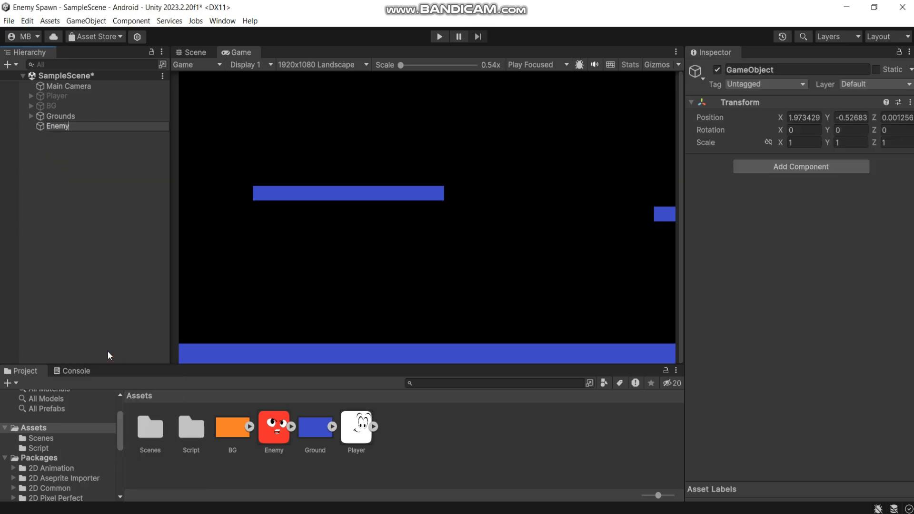
pyautogui.press('Return')
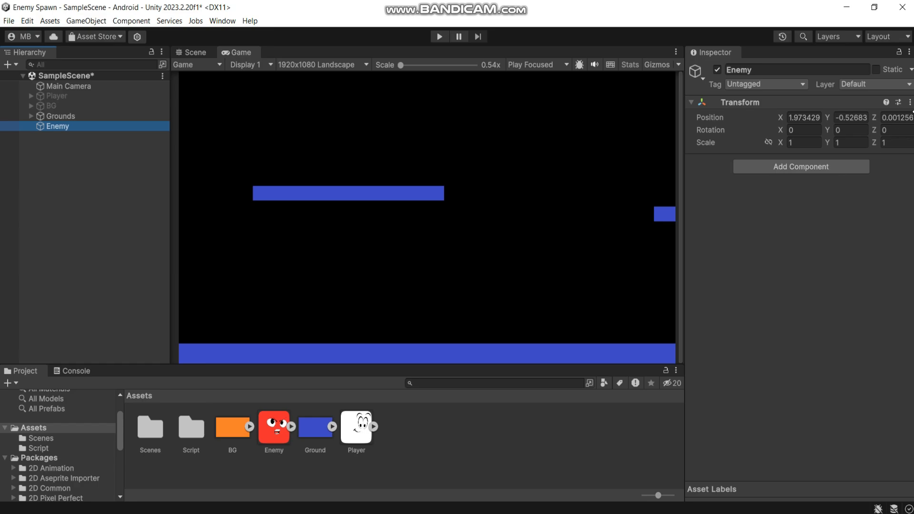
pyautogui.click(910, 102)
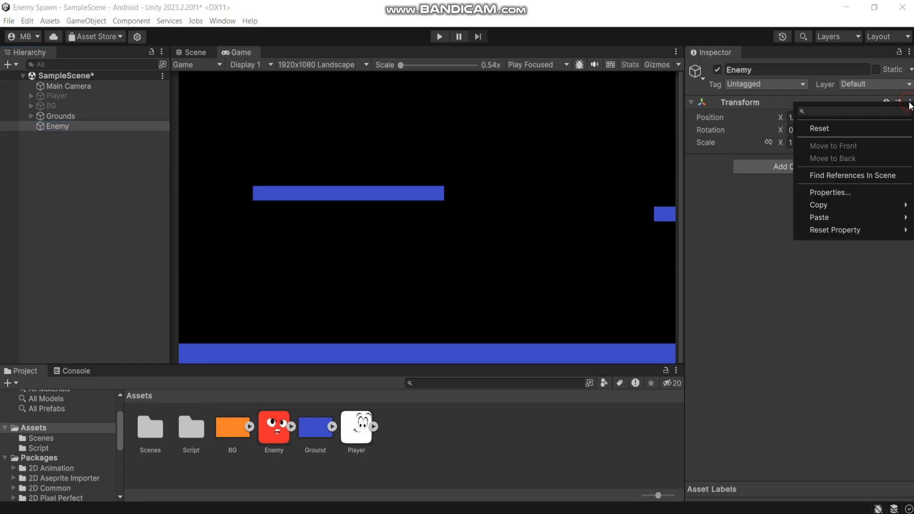
pyautogui.click(848, 127)
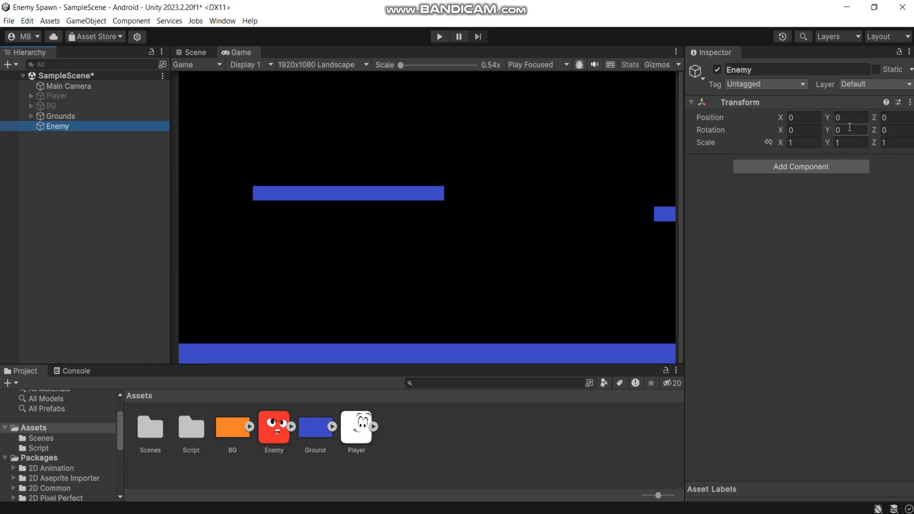
# Step: Add a Sprite Renderer component to the Enemy object and assign the Enemy image as its sprite
pyautogui.click(802, 166)
pyautogui.write('spri')
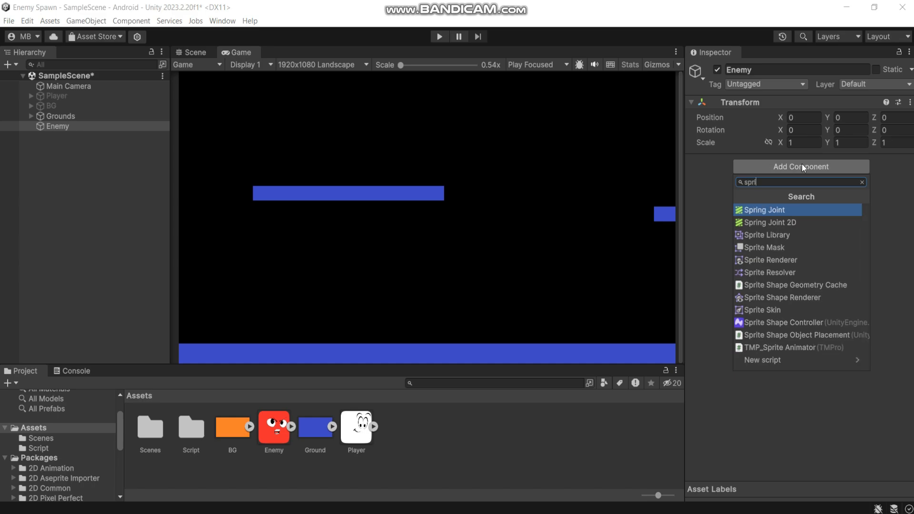
pyautogui.click(804, 259)
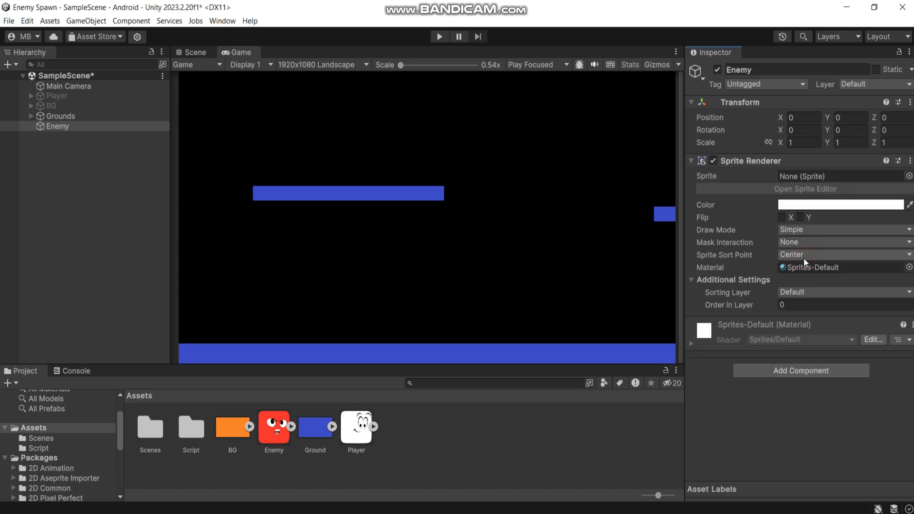
pyautogui.moveTo(277, 423); pyautogui.dragTo(801, 176)
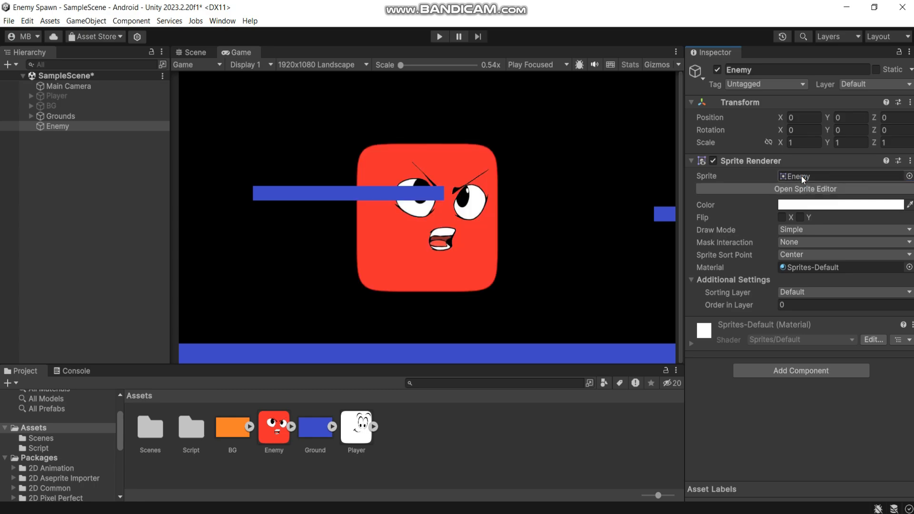
# Step: Add a Box Collider 2D component to the Enemy object and expand its settings
pyautogui.click(783, 370)
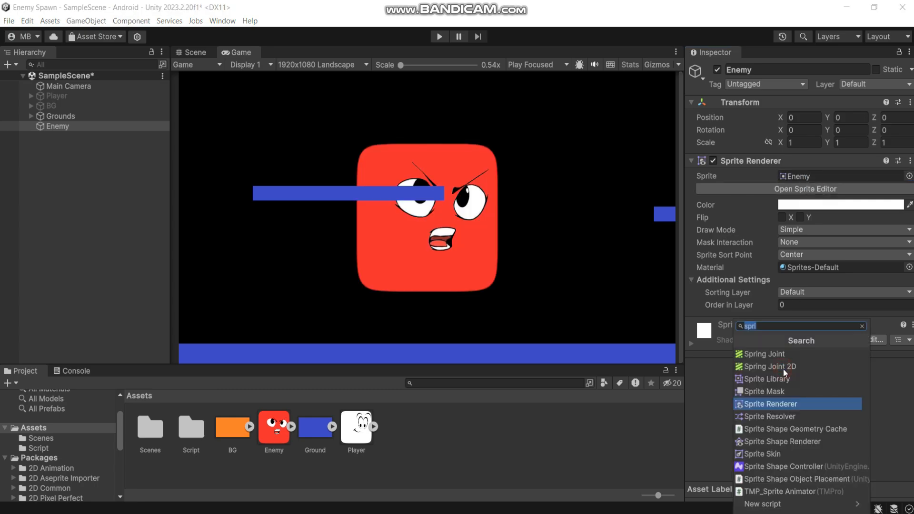
pyautogui.write('box')
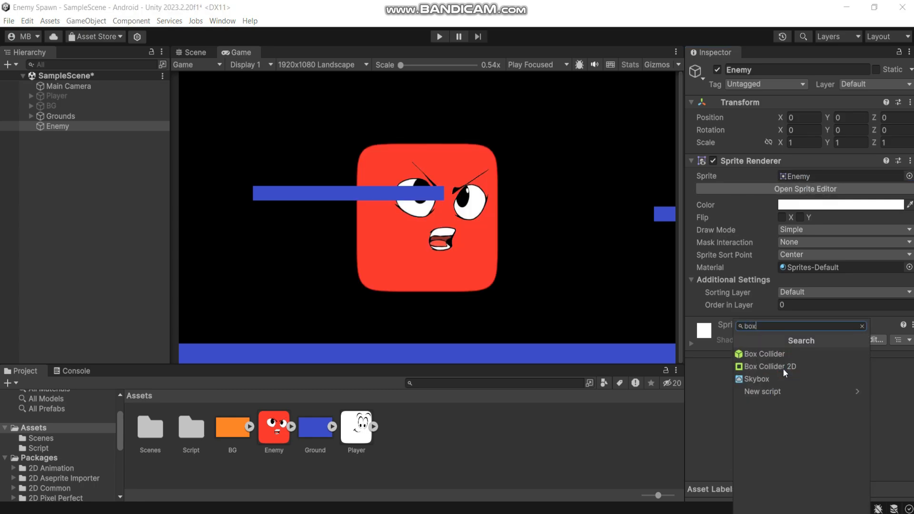
pyautogui.click(784, 364)
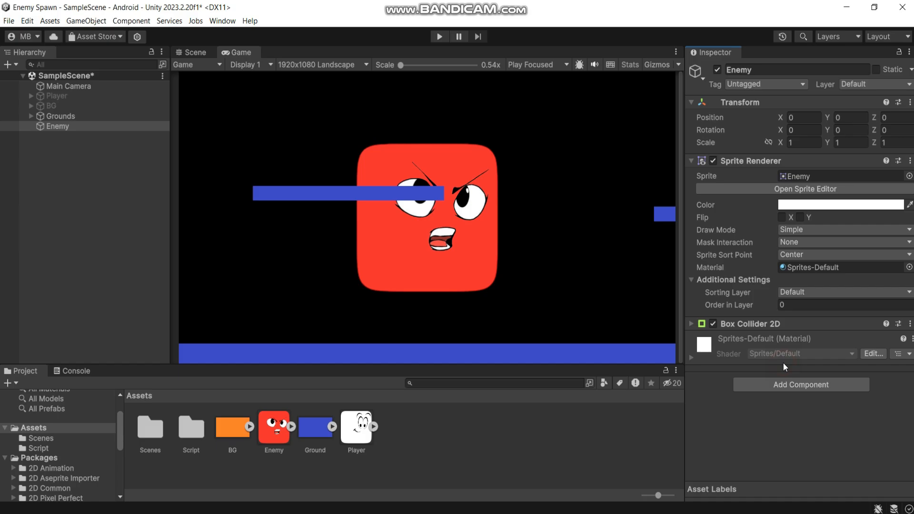
pyautogui.click(693, 323)
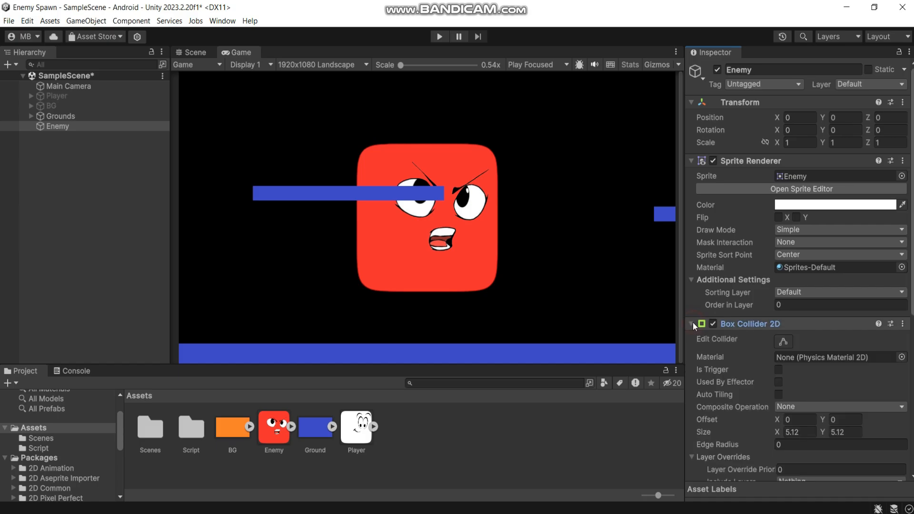
# Step: Create a Physics Material 2D named Friction in the Assets folder
pyautogui.rightClick(515, 407)
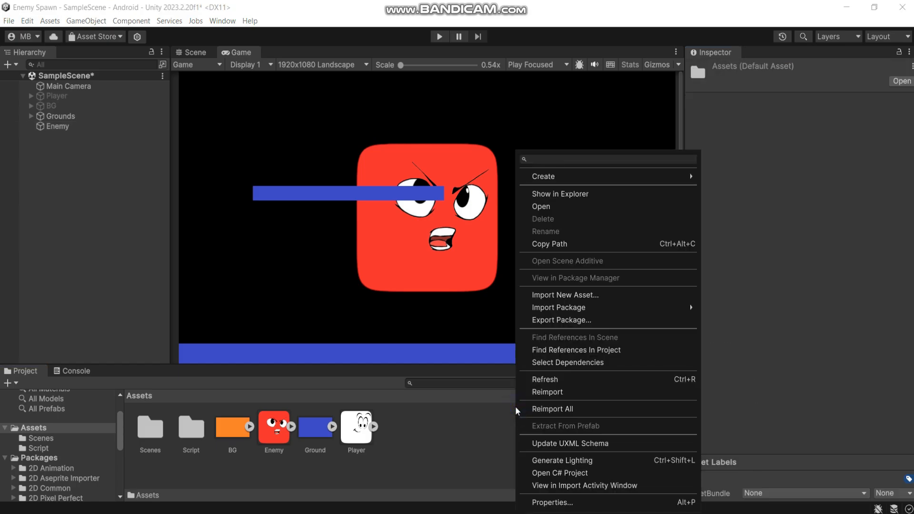
pyautogui.moveTo(595, 176)
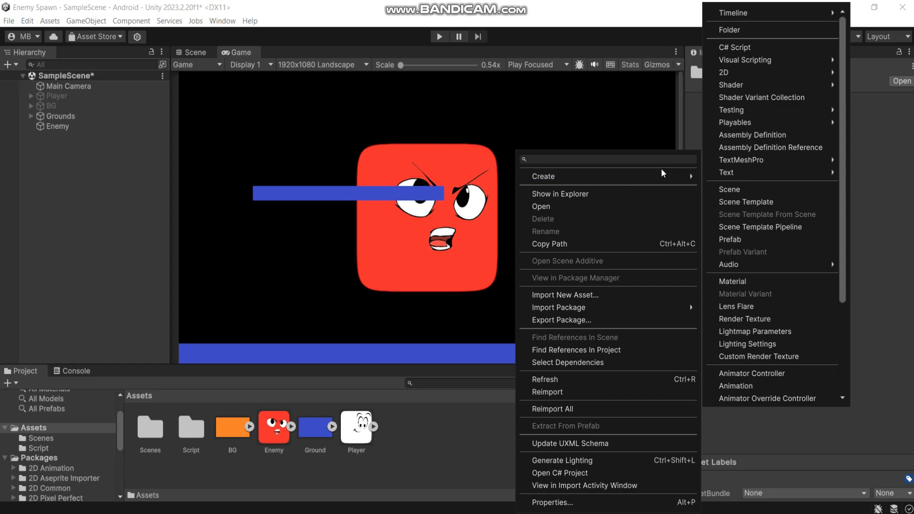
pyautogui.moveTo(749, 71)
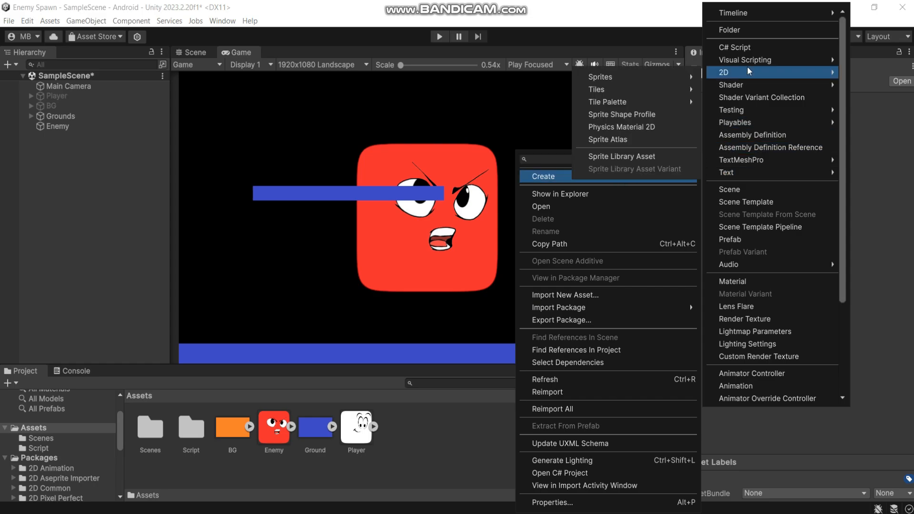
pyautogui.click(633, 127)
pyautogui.write('P')
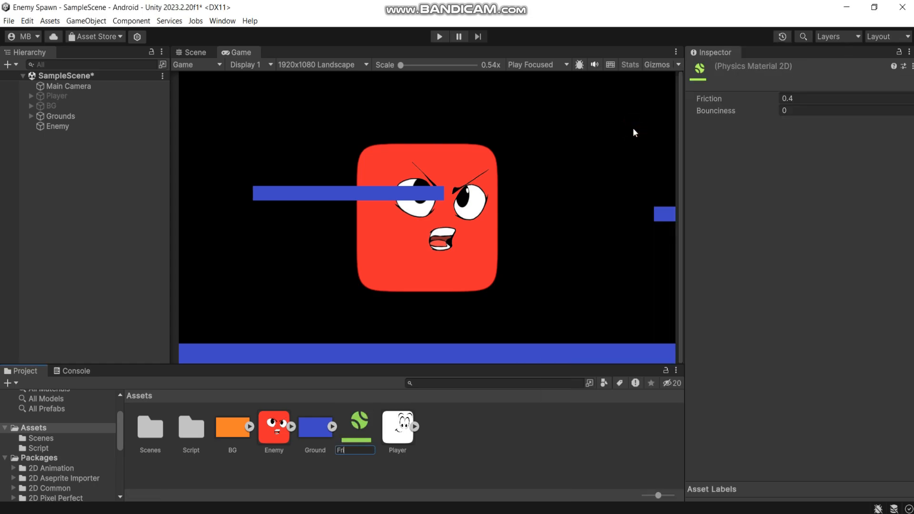
pyautogui.write('riction')
pyautogui.press('Return')
# Step: Set the Friction material's friction to 0 and assign it to the Enemy object's Box Collider 2D
pyautogui.click(808, 99)
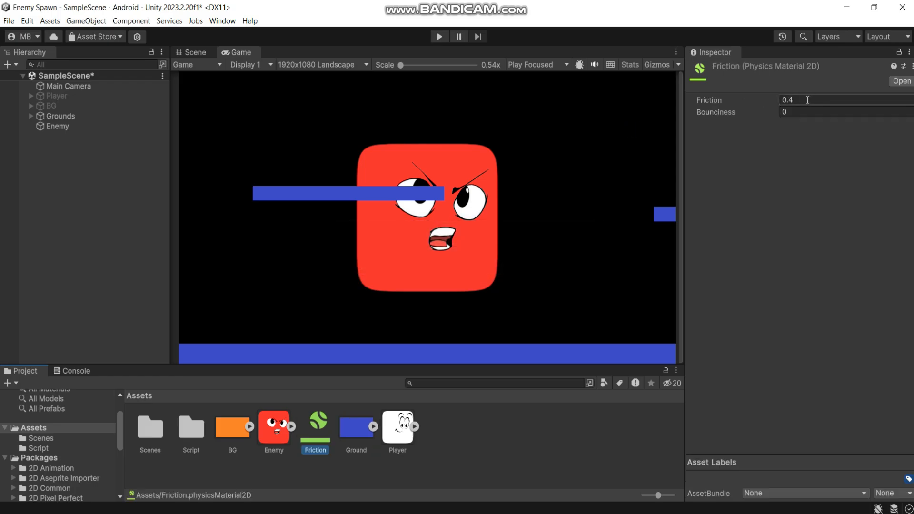
pyautogui.write('0')
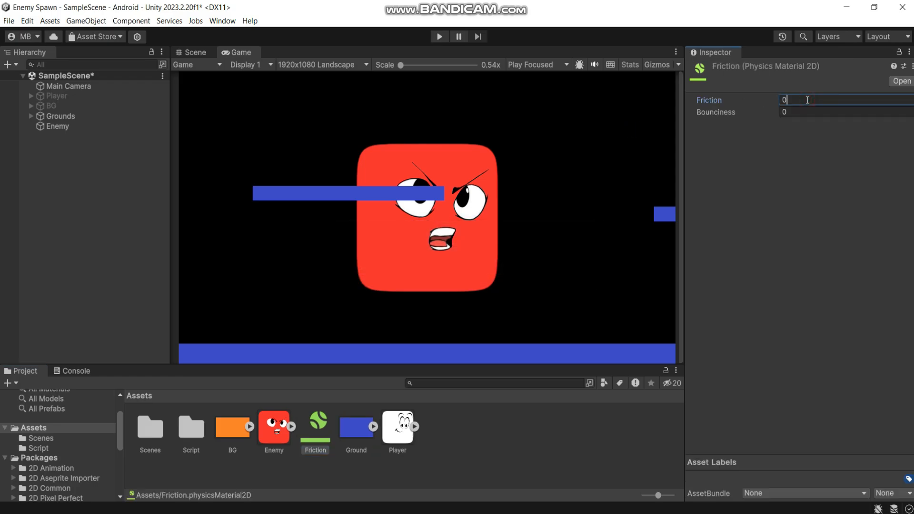
pyautogui.click(69, 124)
pyautogui.moveTo(318, 412); pyautogui.dragTo(812, 352)
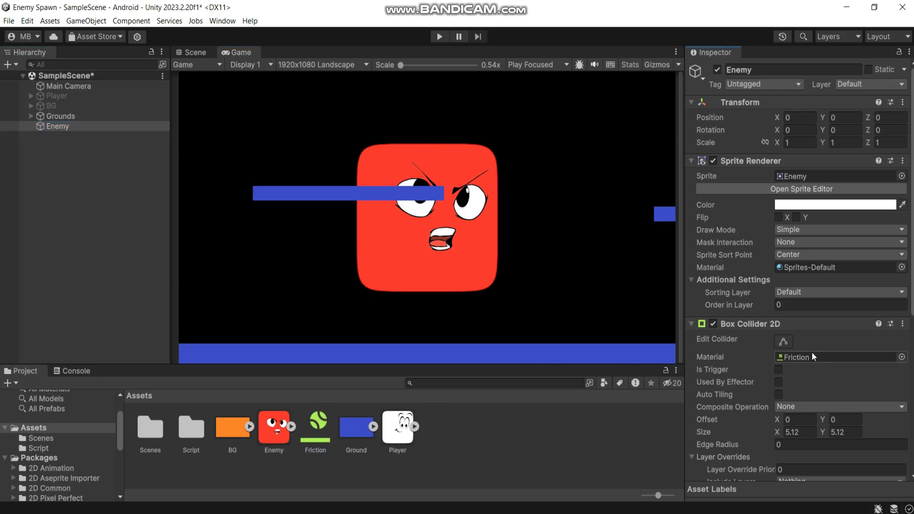
# Step: Shrink the Enemy in the scene to a scale of about 0.2 and place it on the ground at about X -7.54, Y -3.79
pyautogui.click(193, 52)
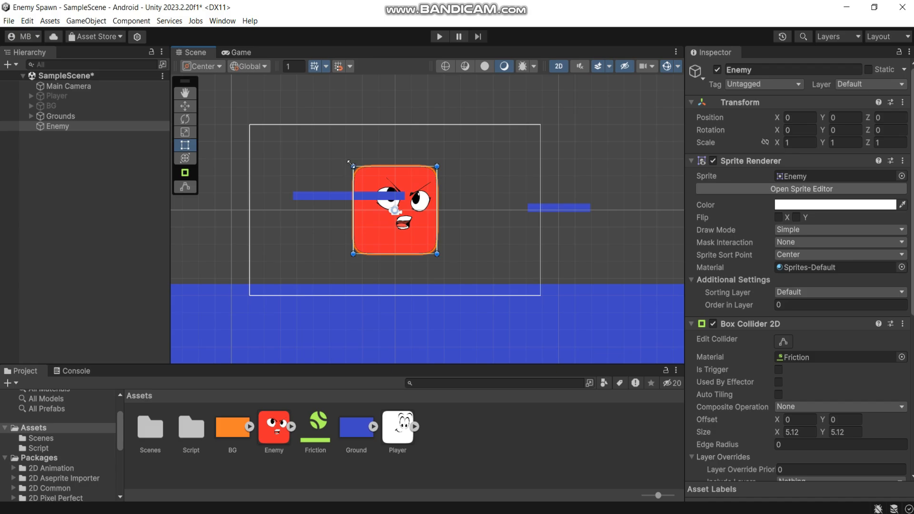
pyautogui.moveTo(350, 163); pyautogui.dragTo(264, 280)
pyautogui.scroll(5, 272, 278)
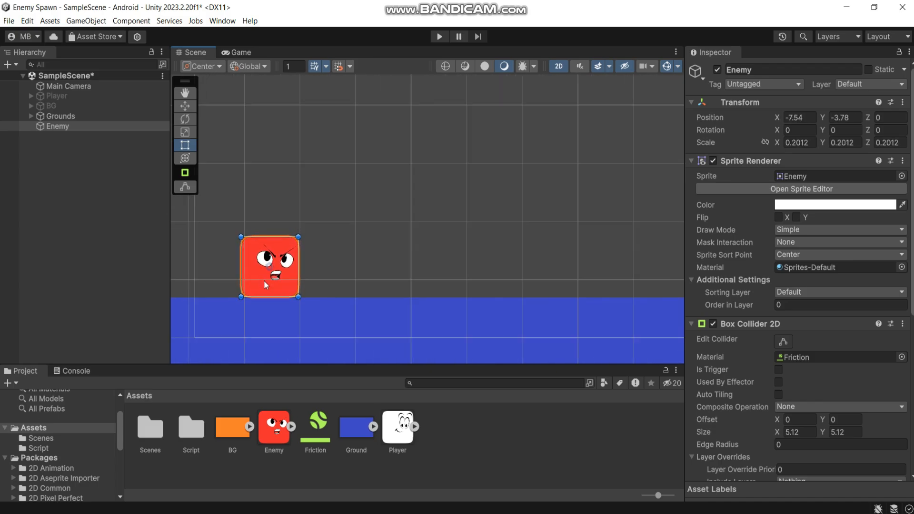
pyautogui.click(242, 51)
pyautogui.click(208, 52)
pyautogui.click(242, 52)
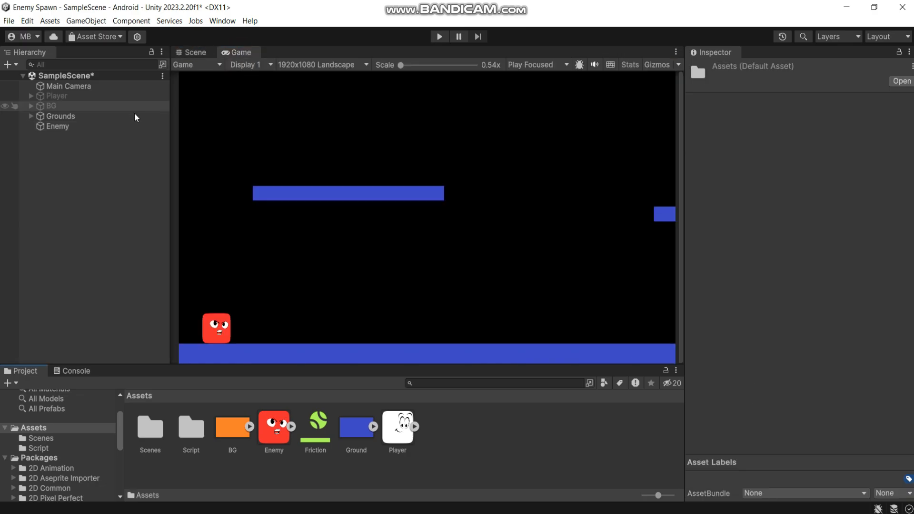
# Step: Save the Enemy object as a prefab in the Assets folder and delete it from the scene
pyautogui.moveTo(63, 127); pyautogui.dragTo(470, 440)
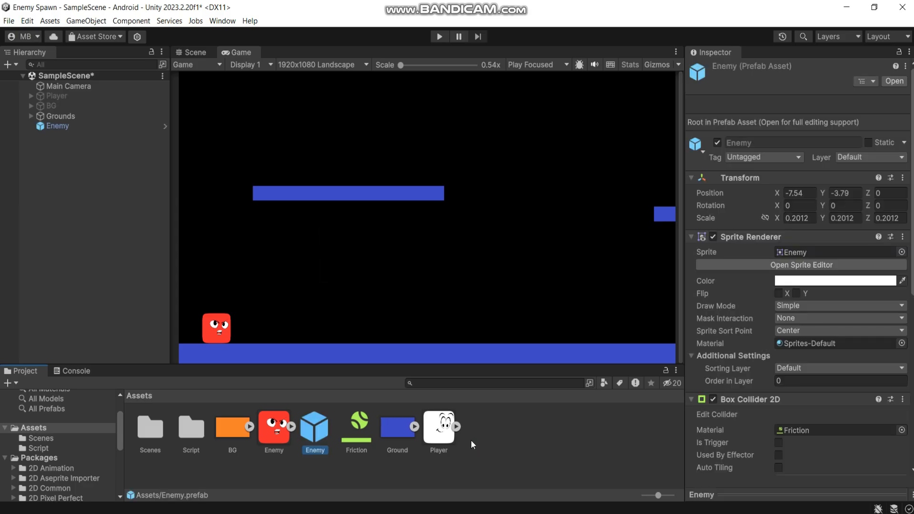
pyautogui.click(59, 129)
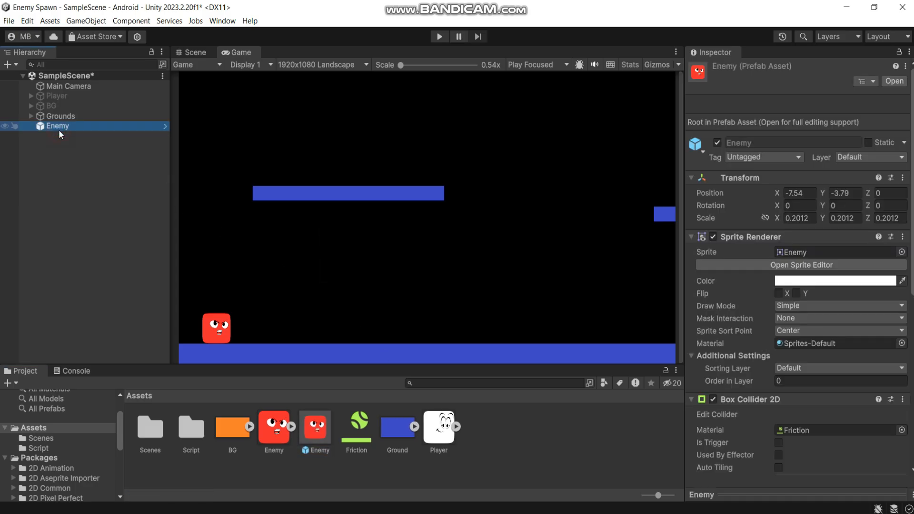
pyautogui.press('Delete')
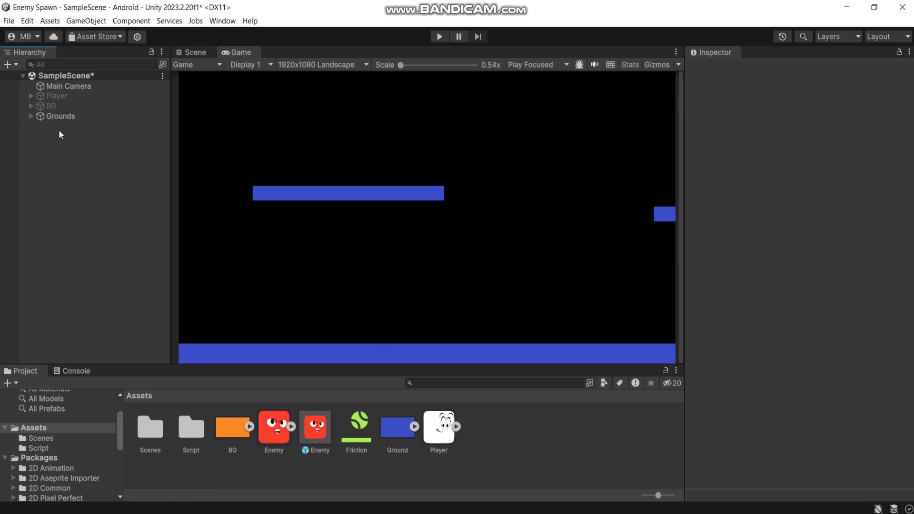
# Step: Create a C# script named EnemyMovement in the Assets folder
pyautogui.rightClick(546, 439)
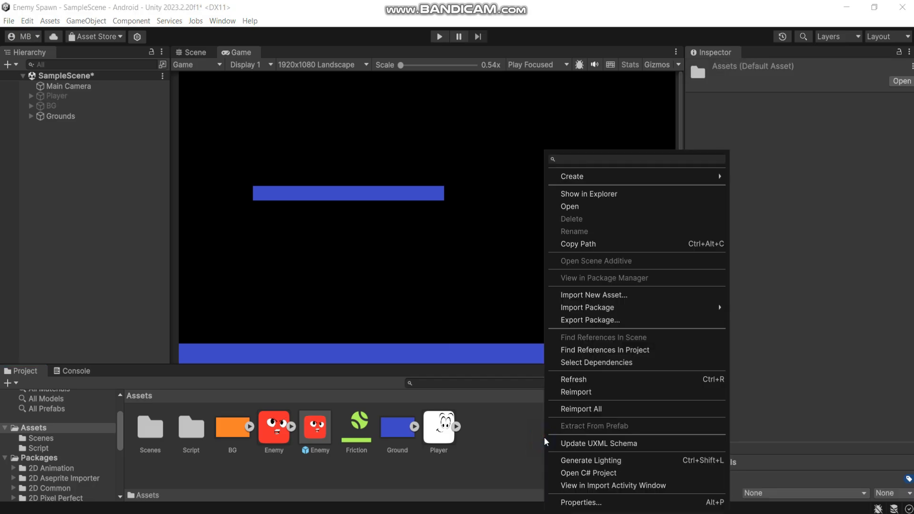
pyautogui.moveTo(609, 178)
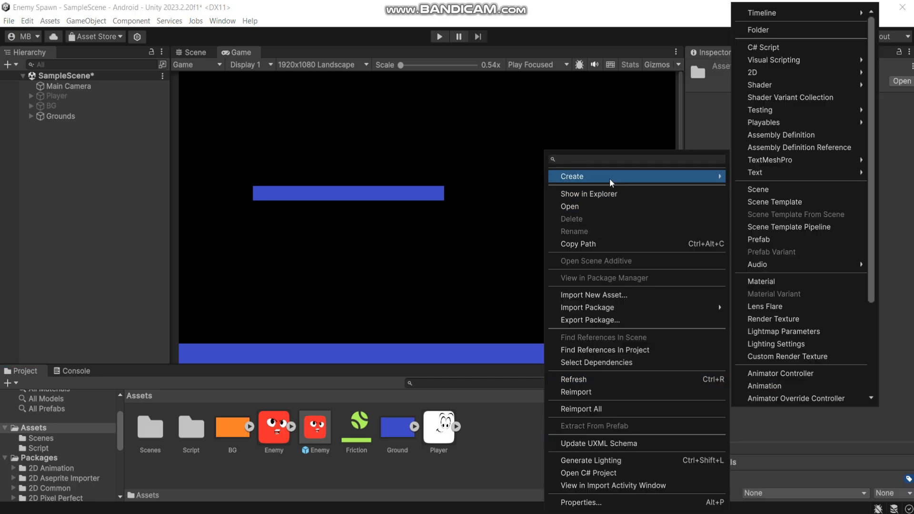
pyautogui.click(784, 47)
pyautogui.write('EnemyMo')
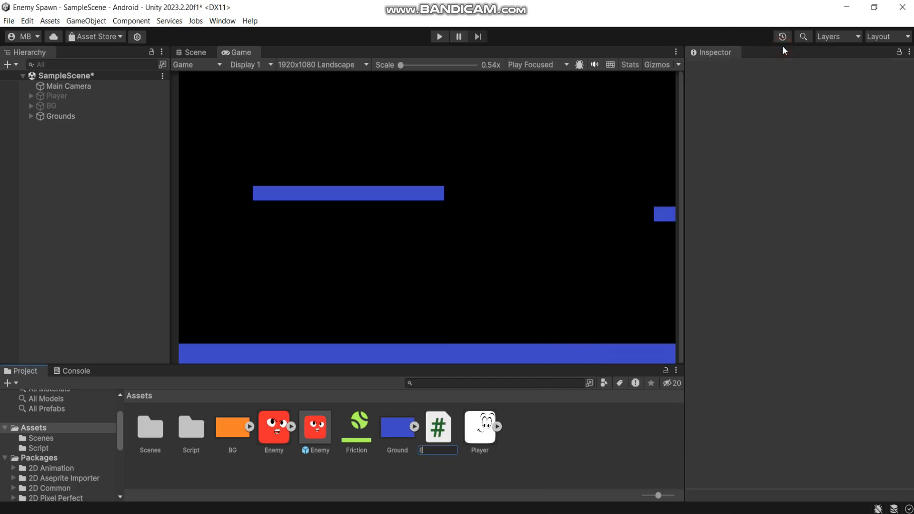
pyautogui.write('vement')
pyautogui.press('Return')
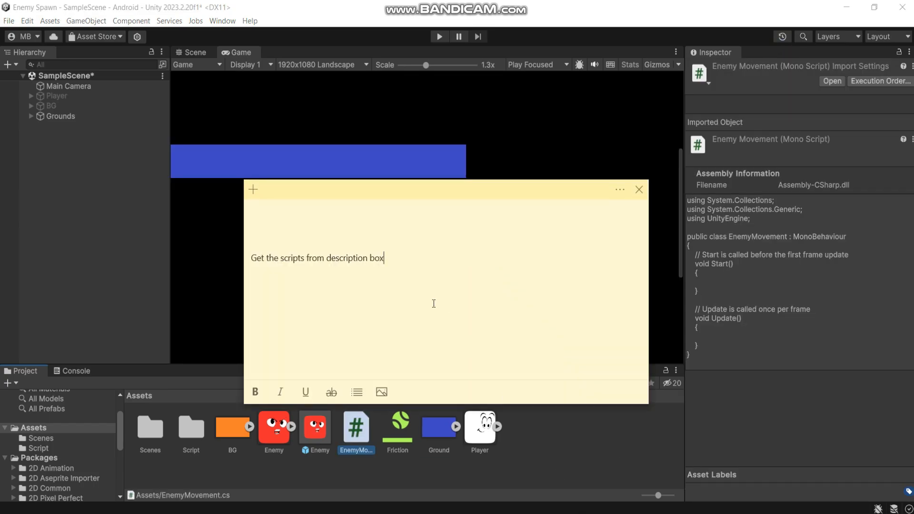
pyautogui.moveTo(386, 257); pyautogui.dragTo(247, 257)
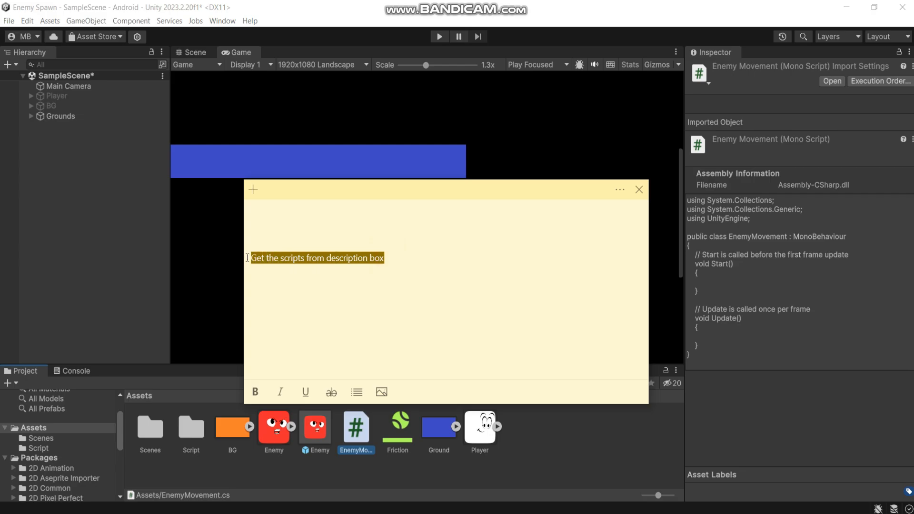
pyautogui.click(386, 258)
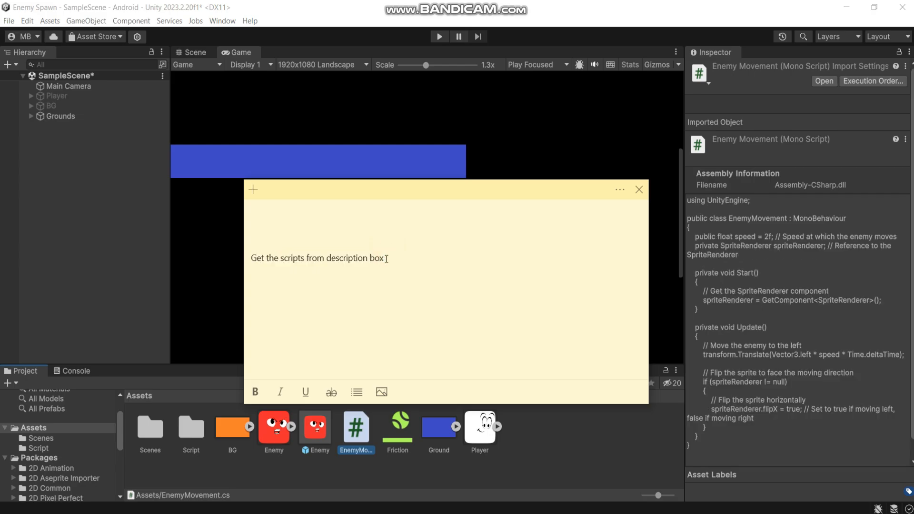
# Step: Examine the code of the EnemyMovement script, starting with its class name
pyautogui.click(351, 420)
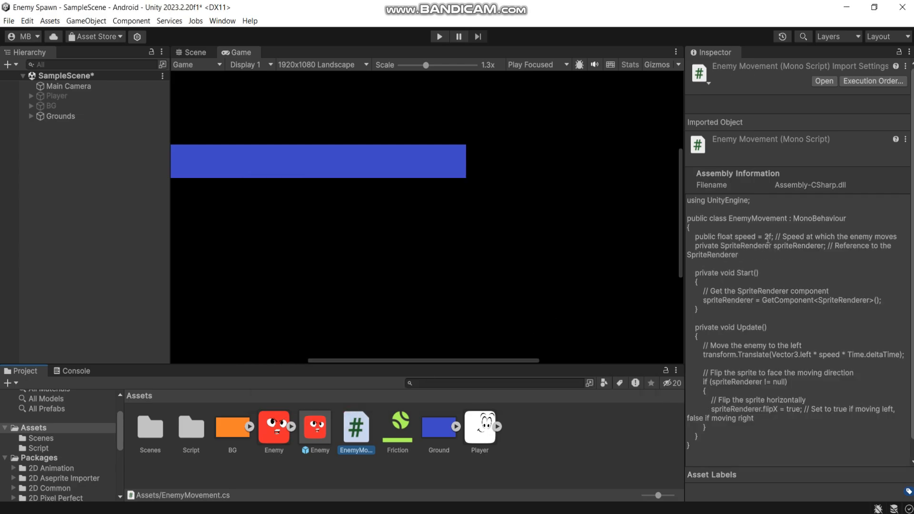
pyautogui.moveTo(787, 219); pyautogui.dragTo(743, 222)
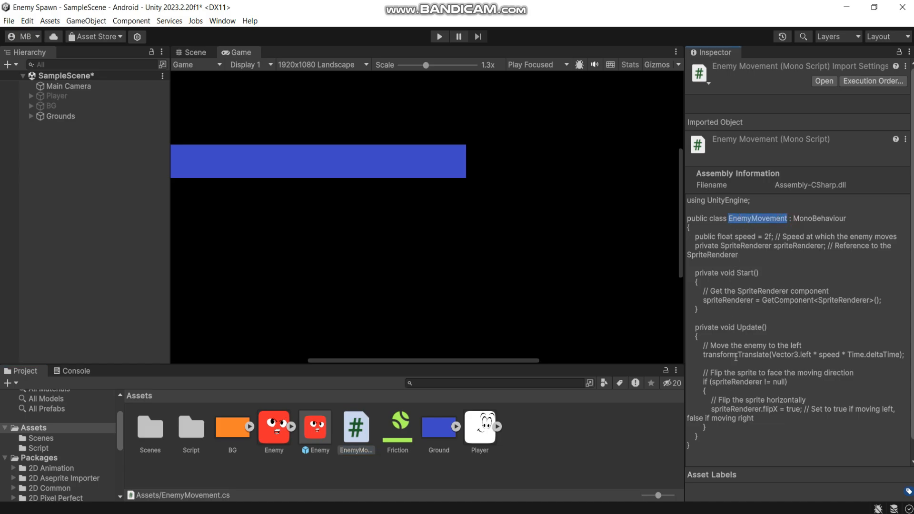
# Step: Create a C# script named EnemySpawner in the Assets folder and check the class name in its code
pyautogui.click(557, 429)
pyautogui.rightClick(557, 429)
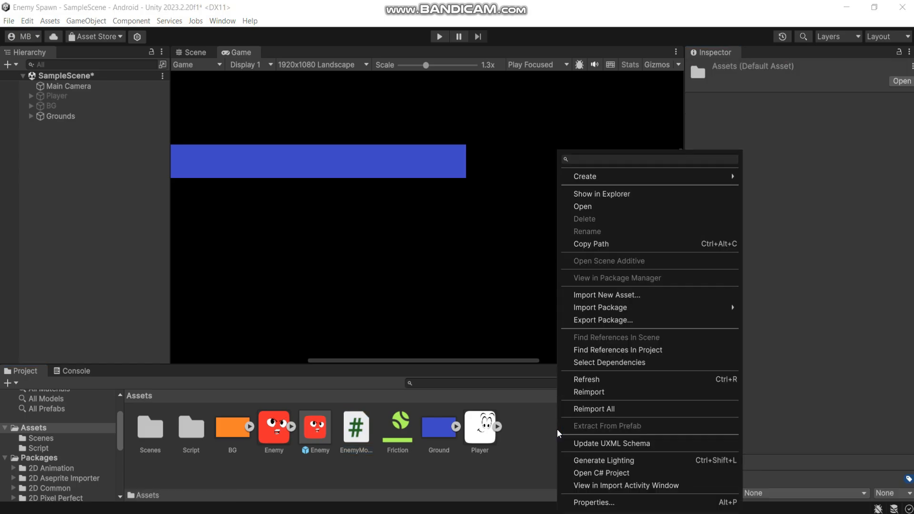
pyautogui.moveTo(638, 180)
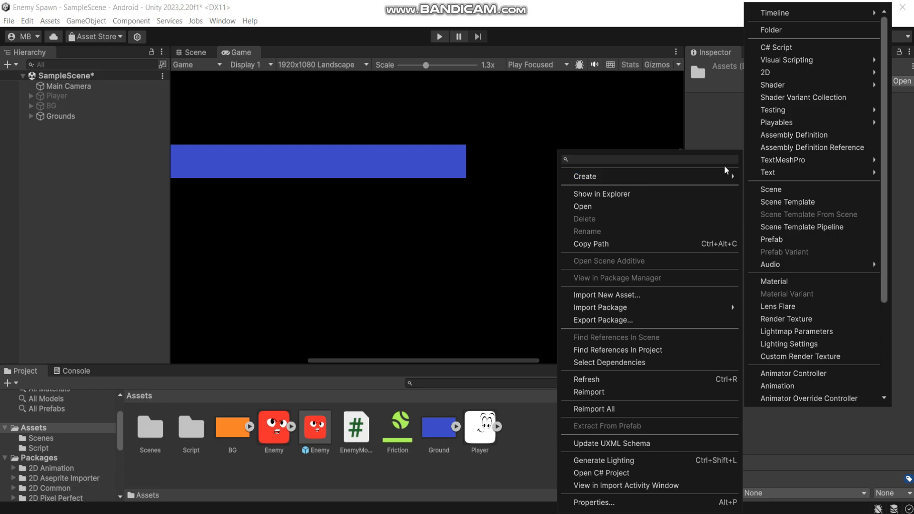
pyautogui.click(776, 47)
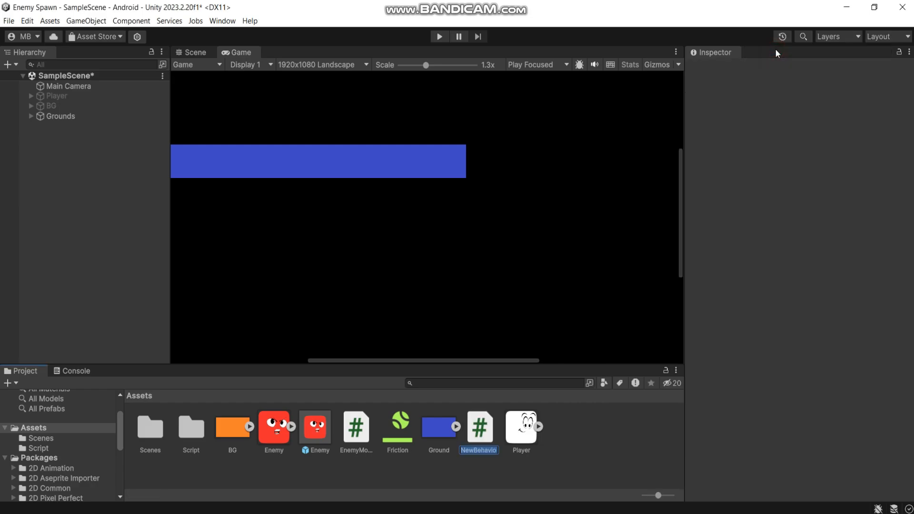
pyautogui.write('EnemySpawner')
pyautogui.press('Return')
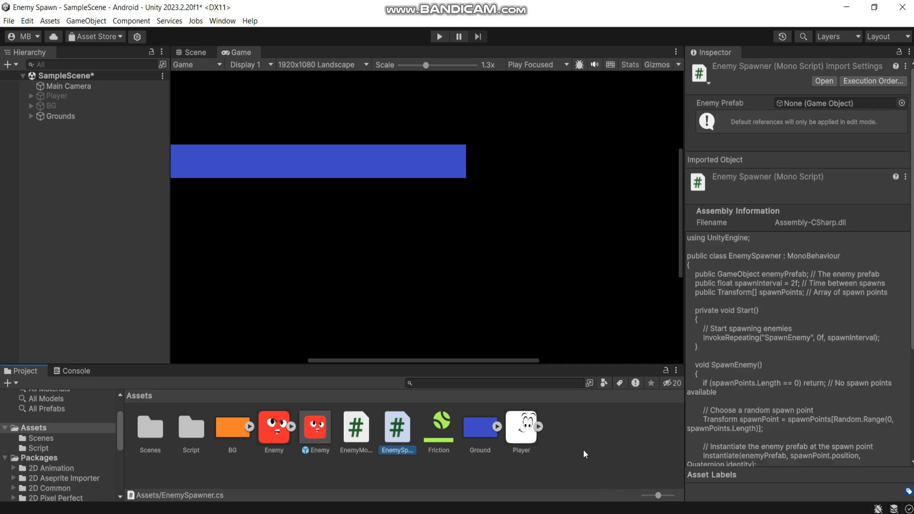
pyautogui.click(782, 256)
pyautogui.moveTo(732, 256); pyautogui.dragTo(730, 258)
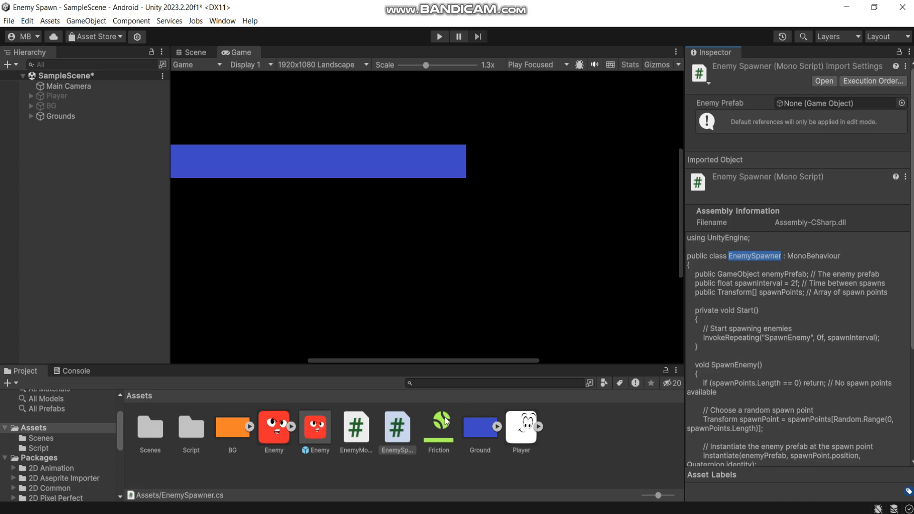
# Step: Attach the EnemyMovement script to the Enemy prefab as a component below its Box Collider 2D
pyautogui.click(321, 421)
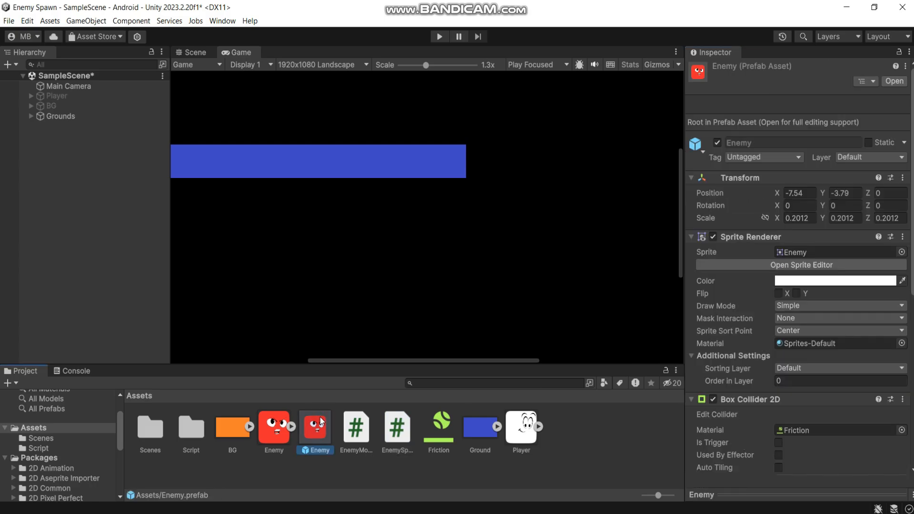
pyautogui.click(693, 399)
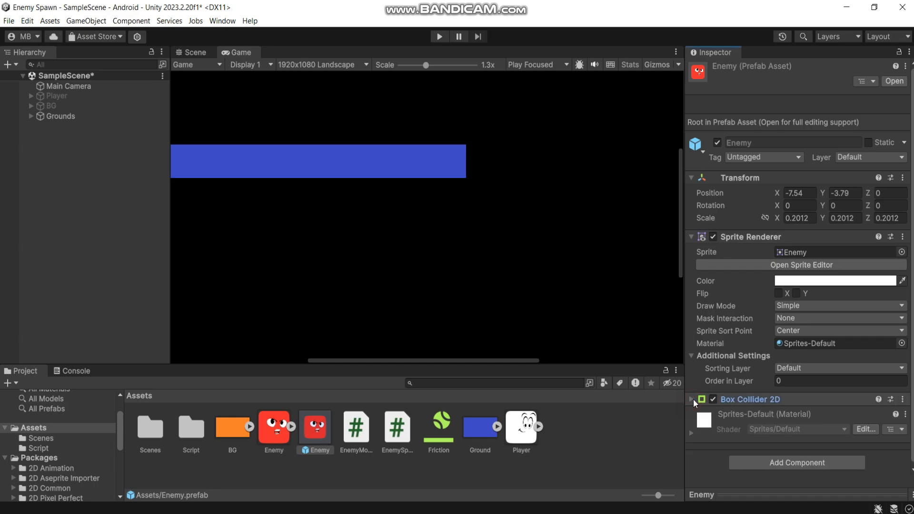
pyautogui.moveTo(362, 424); pyautogui.dragTo(749, 461)
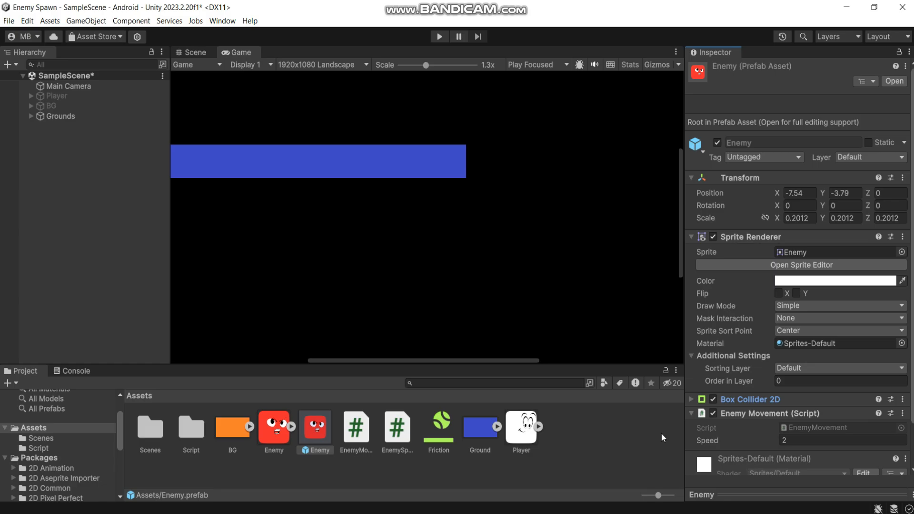
# Step: Create an empty object named EnemySpawner in the scene and reset its transform
pyautogui.click(63, 147)
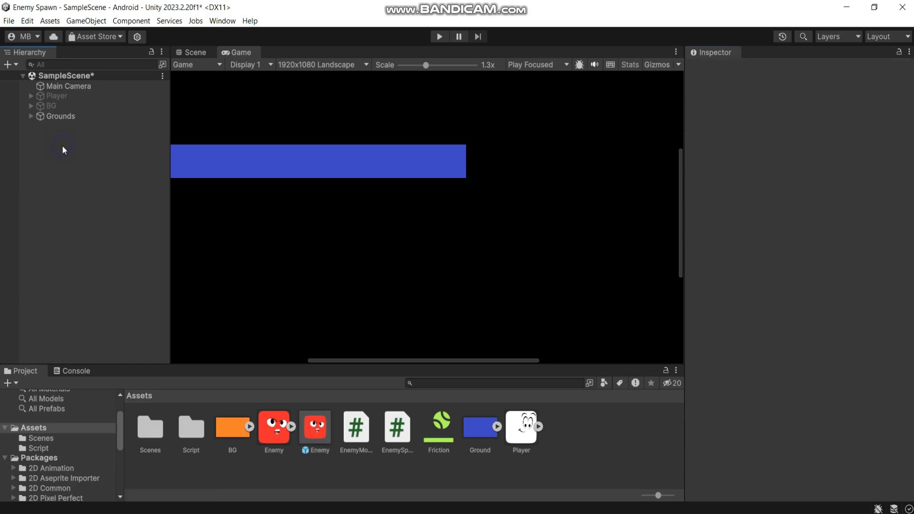
pyautogui.rightClick(62, 146)
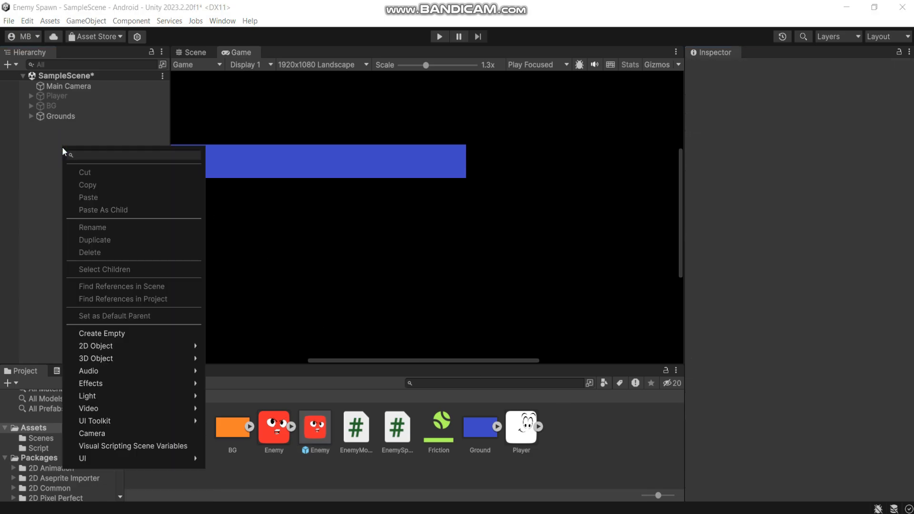
pyautogui.click(119, 333)
pyautogui.write('Ene')
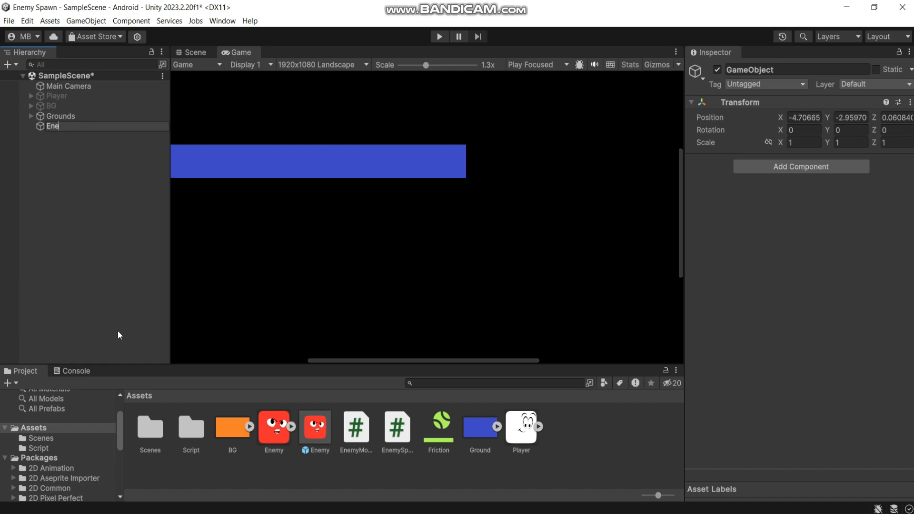
pyautogui.write('mySpawner')
pyautogui.press('Return')
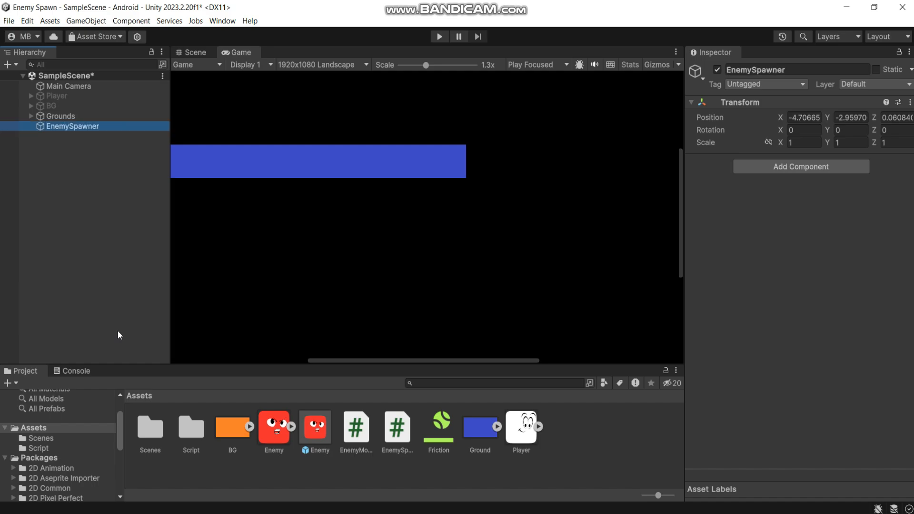
pyautogui.click(910, 103)
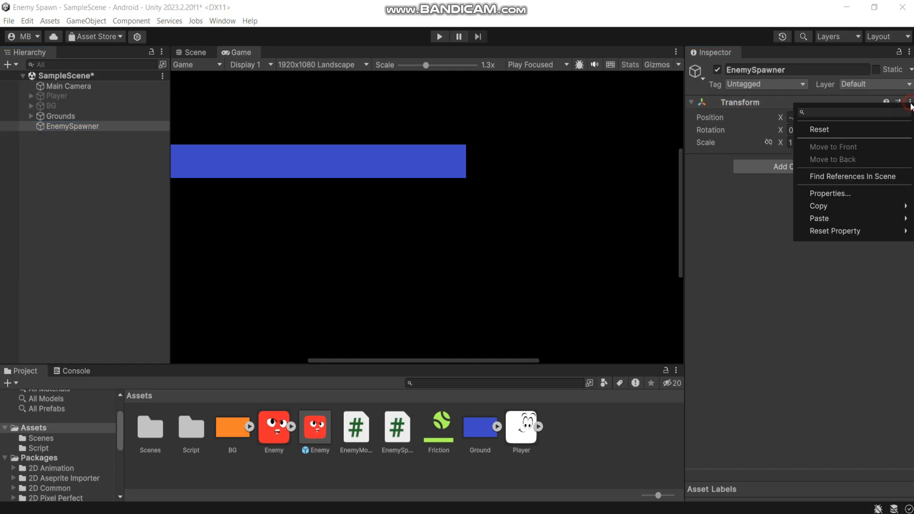
pyautogui.click(842, 126)
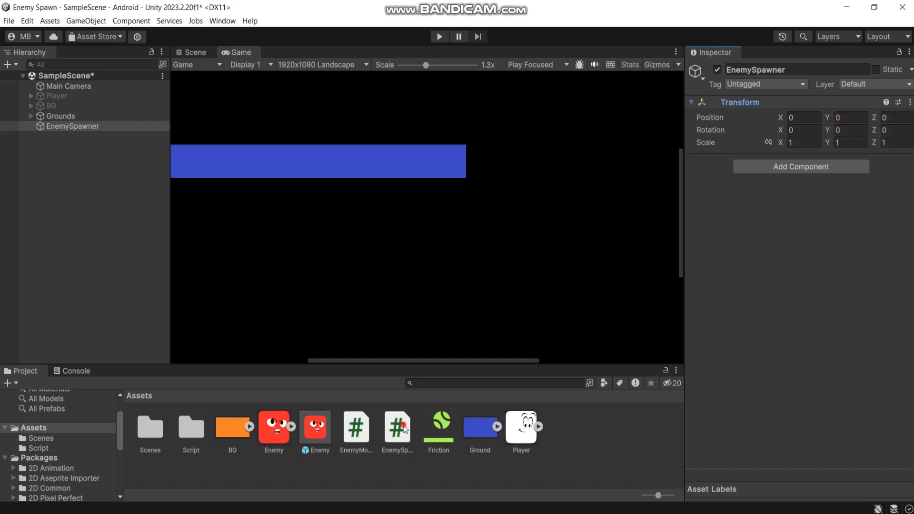
# Step: Attach the EnemySpawner script to the EnemySpawner object and assign the Enemy prefab as its Enemy Prefab
pyautogui.moveTo(404, 430); pyautogui.dragTo(853, 279)
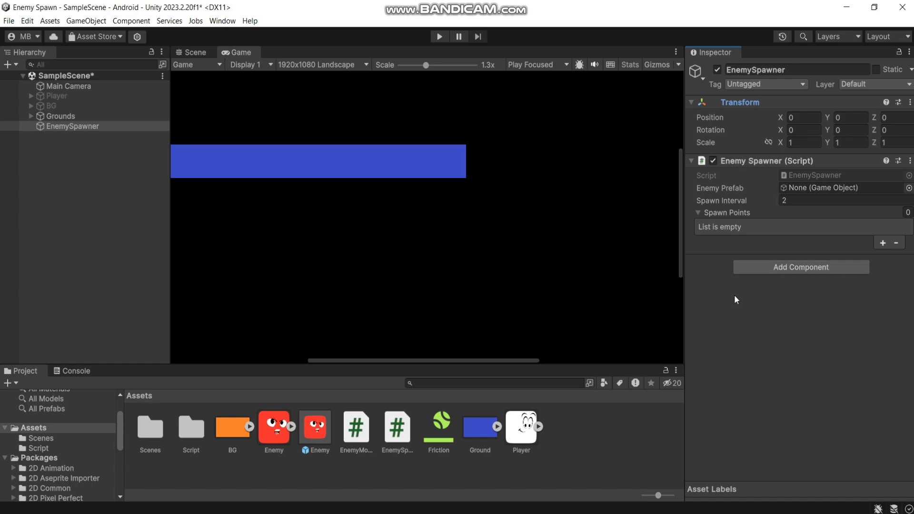
pyautogui.moveTo(313, 441); pyautogui.dragTo(827, 185)
# Step: Create an empty object named SpawnPoint at the root of the scene
pyautogui.rightClick(82, 156)
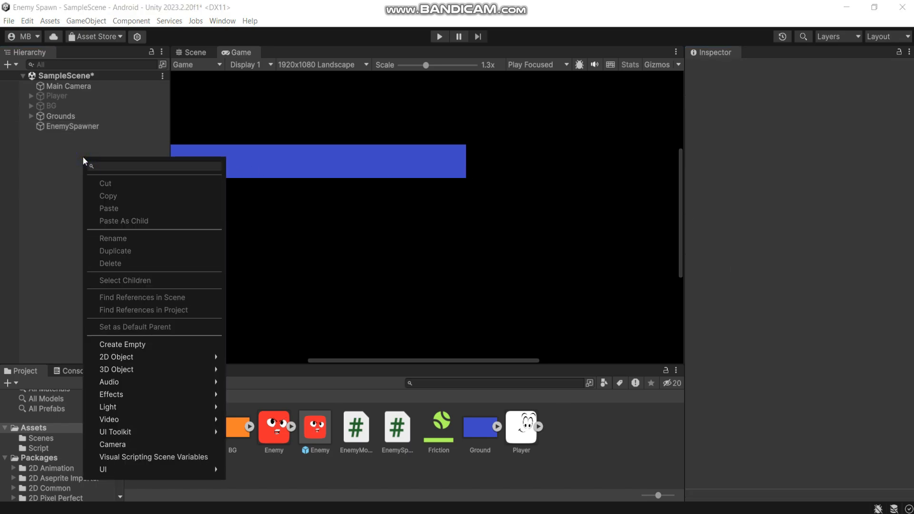
pyautogui.click(109, 342)
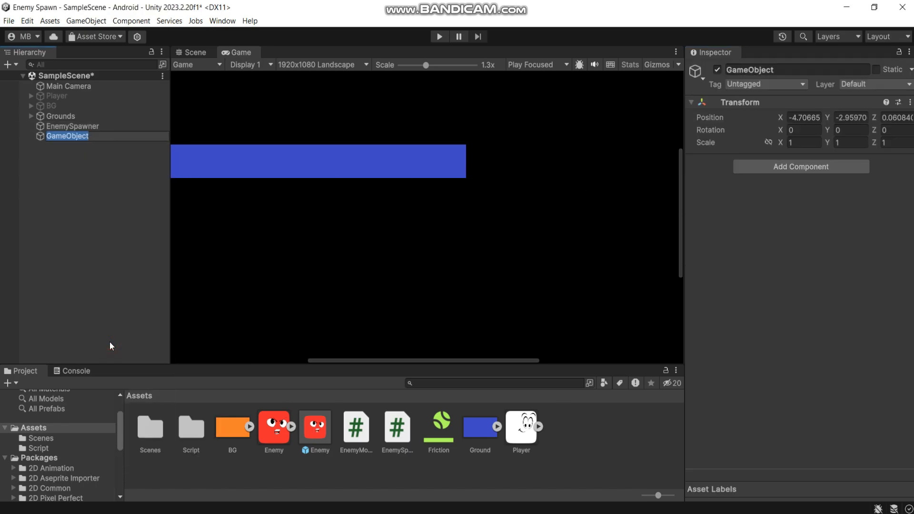
pyautogui.write('SpawnPoint')
pyautogui.press('Return')
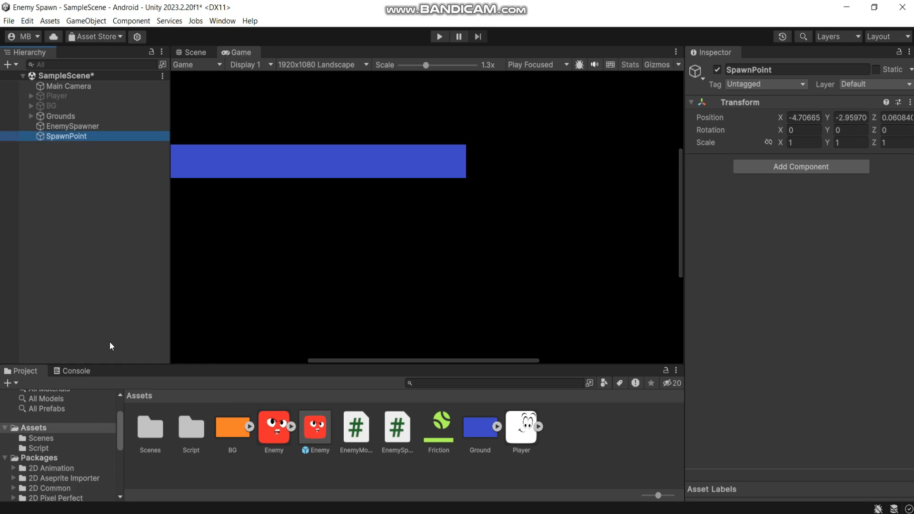
# Step: Move SpawnPoint along the X axis in the Scene view to the far right end of the ground, at about X 85.2
pyautogui.click(200, 48)
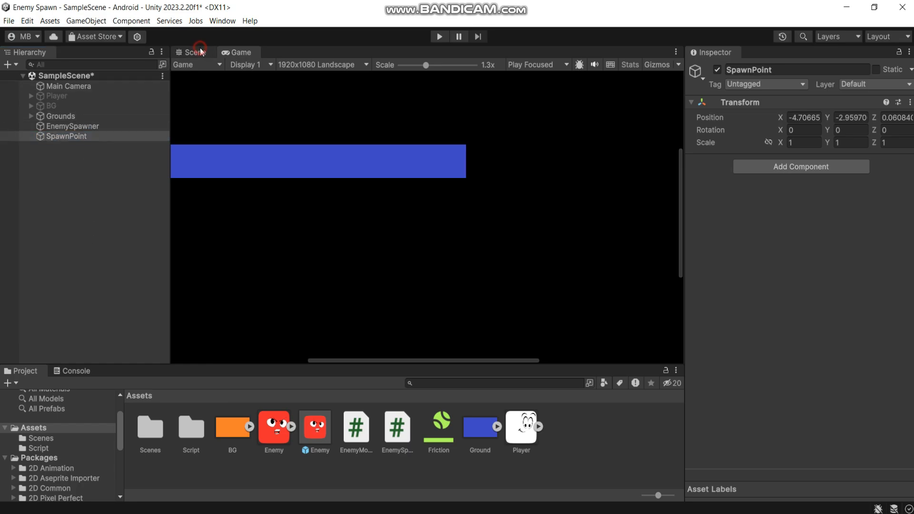
pyautogui.scroll(-6, 376, 214)
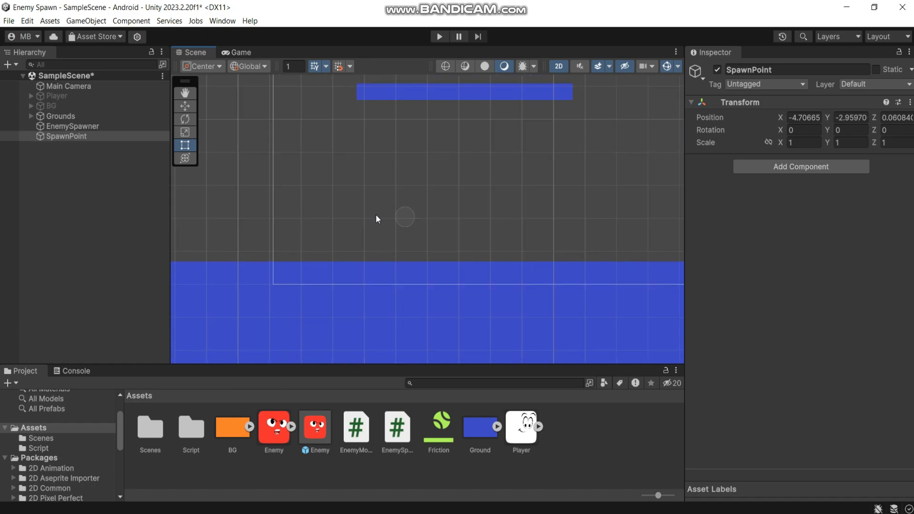
pyautogui.scroll(-2, 376, 214)
pyautogui.click(184, 106)
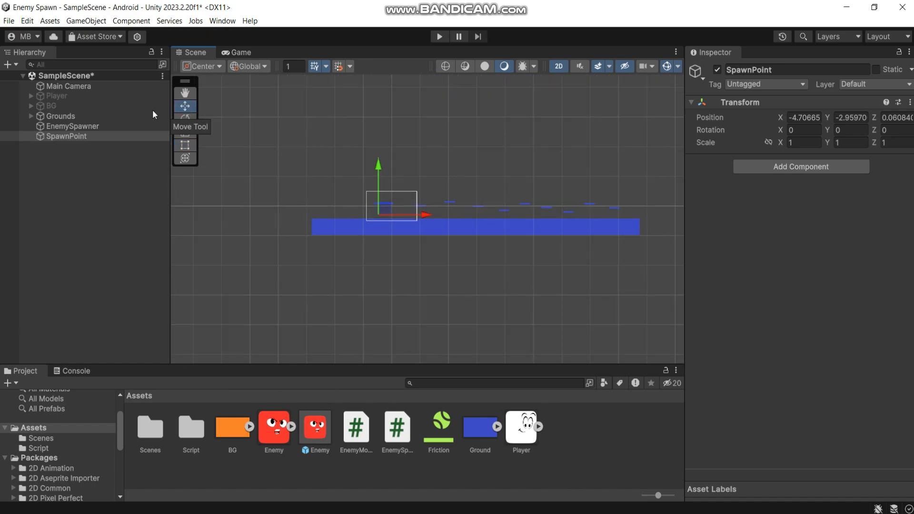
pyautogui.click(62, 136)
pyautogui.moveTo(425, 217); pyautogui.dragTo(679, 214)
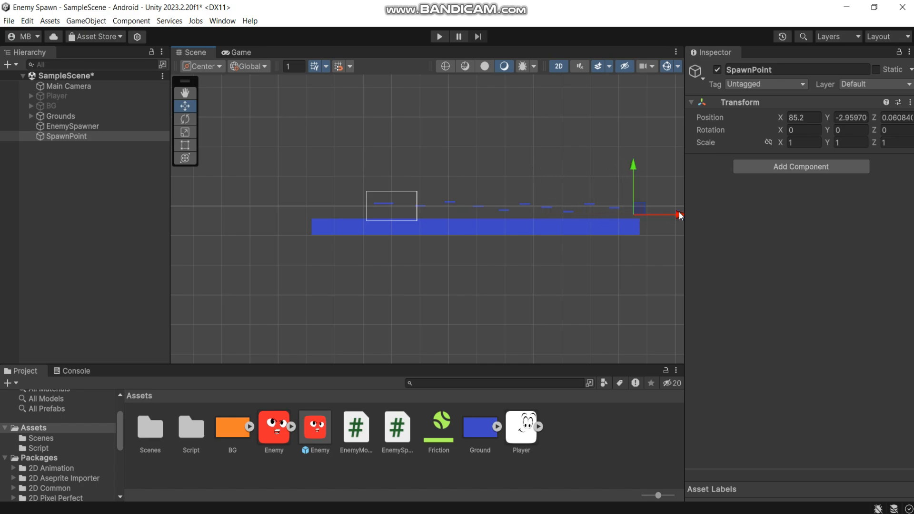
# Step: Check the Enemy prefab's Y position and set SpawnPoint's Y position to the same value, -3.79
pyautogui.click(315, 427)
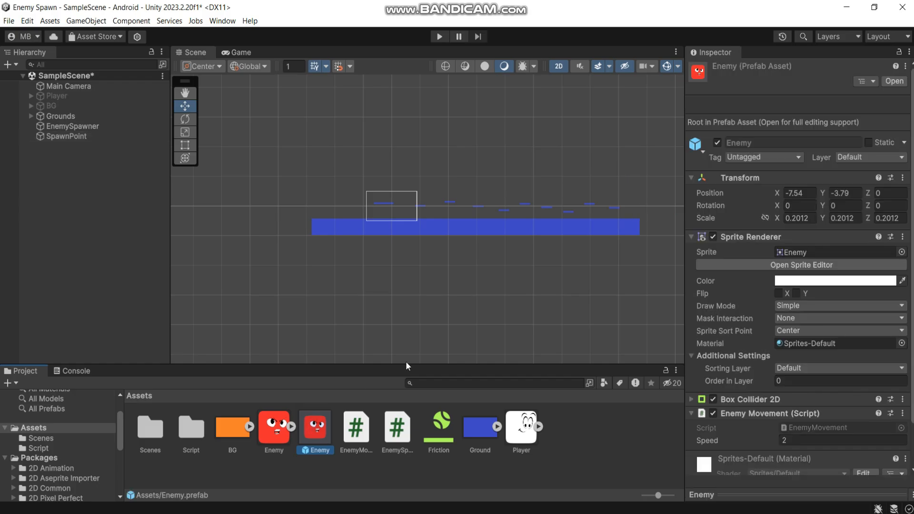
pyautogui.click(850, 193)
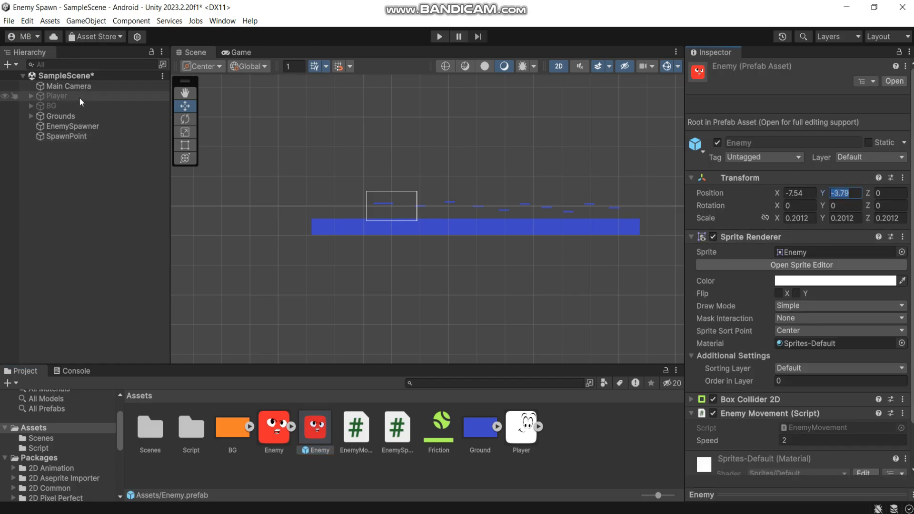
pyautogui.click(67, 137)
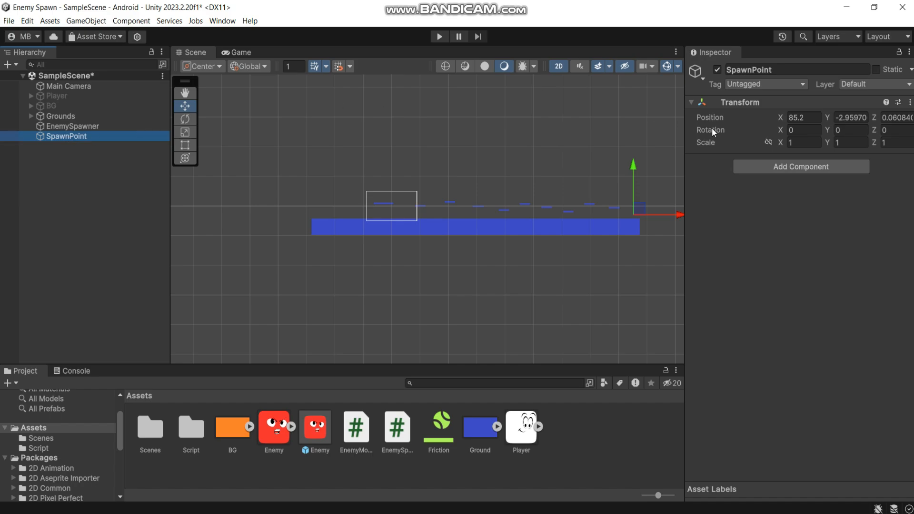
pyautogui.click(856, 118)
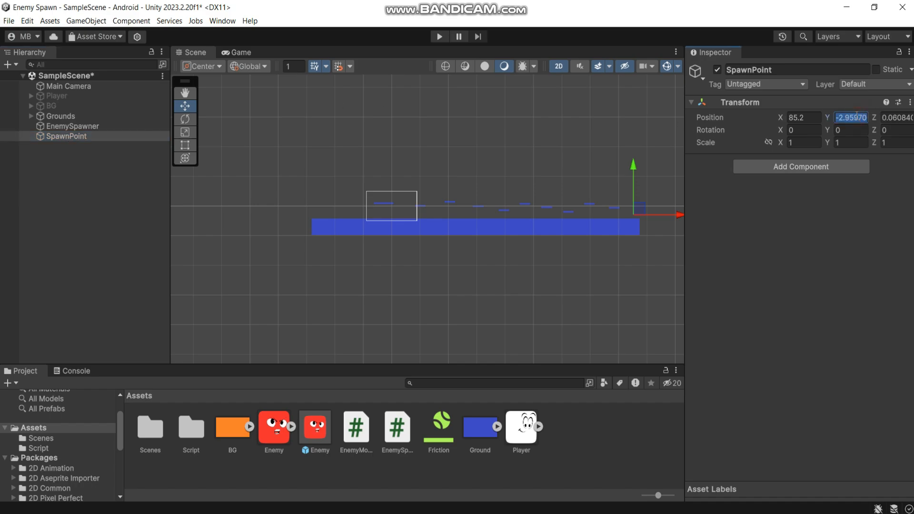
pyautogui.write('-3.79')
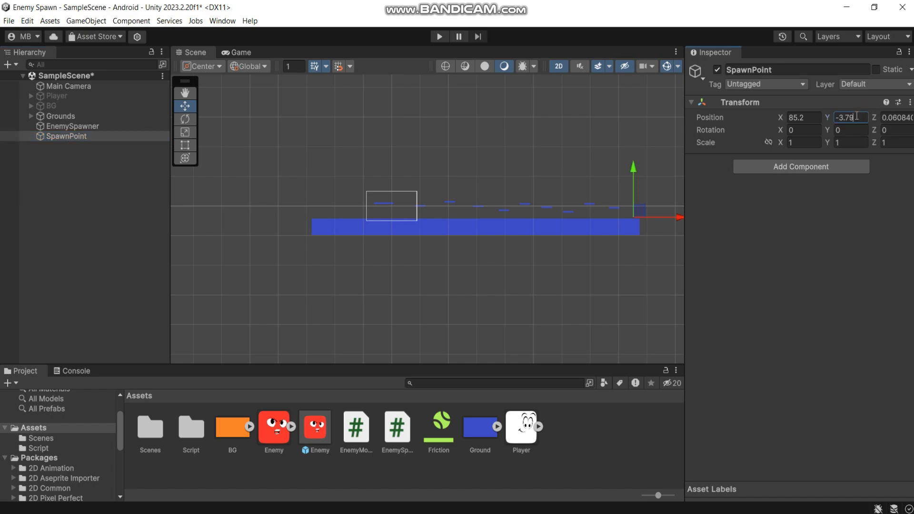
# Step: Add one element to the EnemySpawner's Spawn Points list and assign the SpawnPoint object to it
pyautogui.click(98, 127)
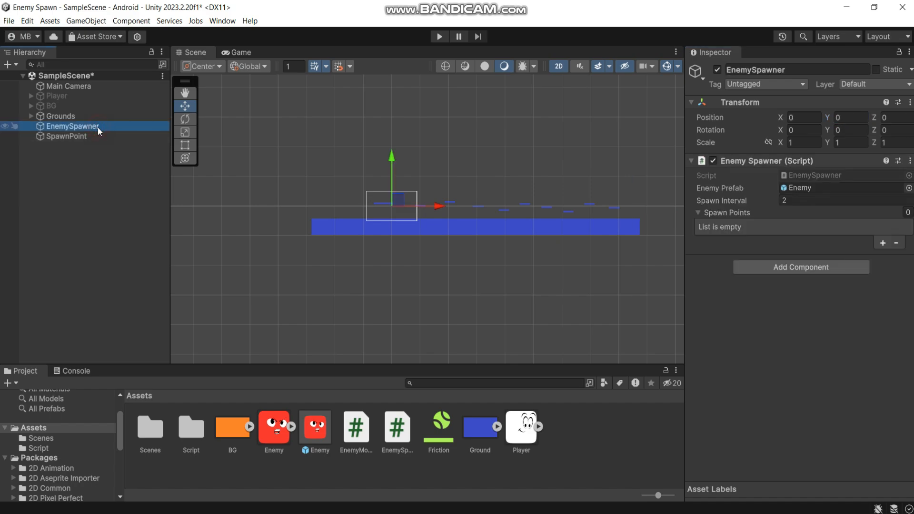
pyautogui.click(882, 242)
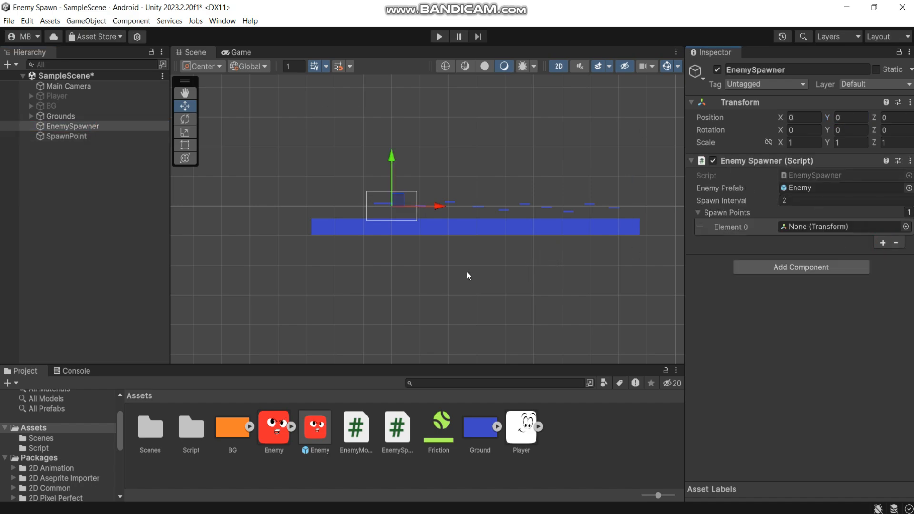
pyautogui.moveTo(84, 134); pyautogui.dragTo(795, 226)
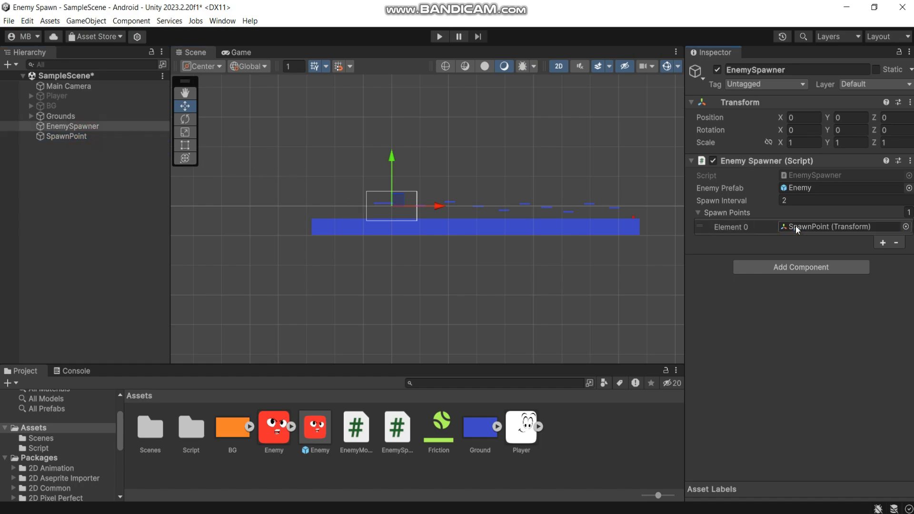
# Step: Play-test the scene, watch the enemies spawn at SpawnPoint in the Scene view, and stop the game
pyautogui.click(241, 52)
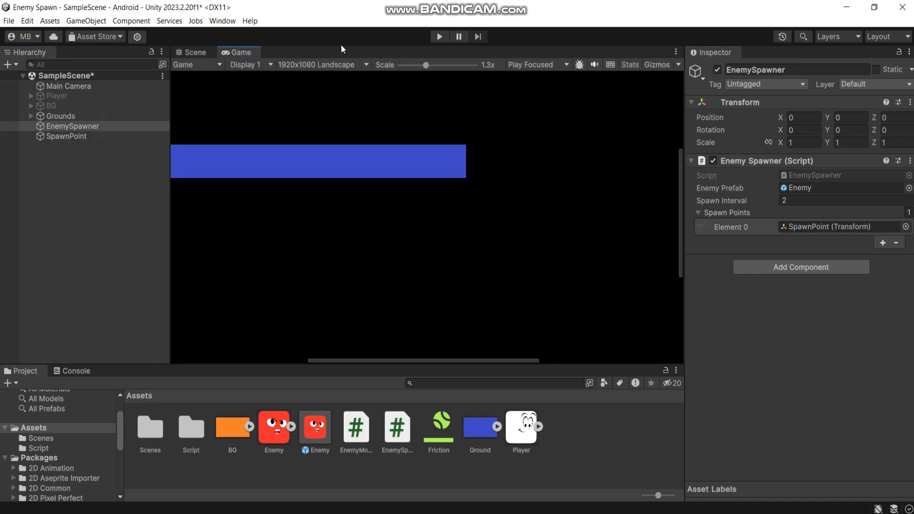
pyautogui.click(439, 36)
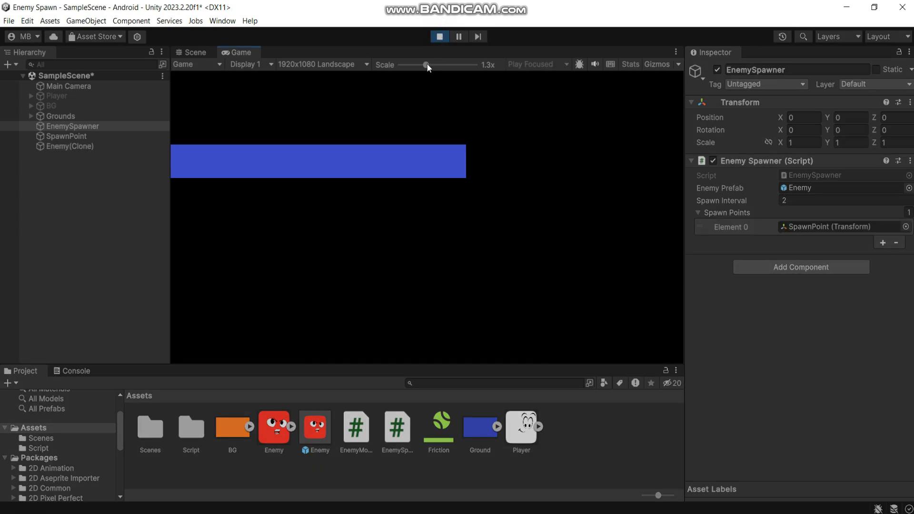
pyautogui.moveTo(428, 67)
pyautogui.mouseDown()
pyautogui.moveTo(371, 75)
pyautogui.moveTo(331, 65)
pyautogui.mouseUp()
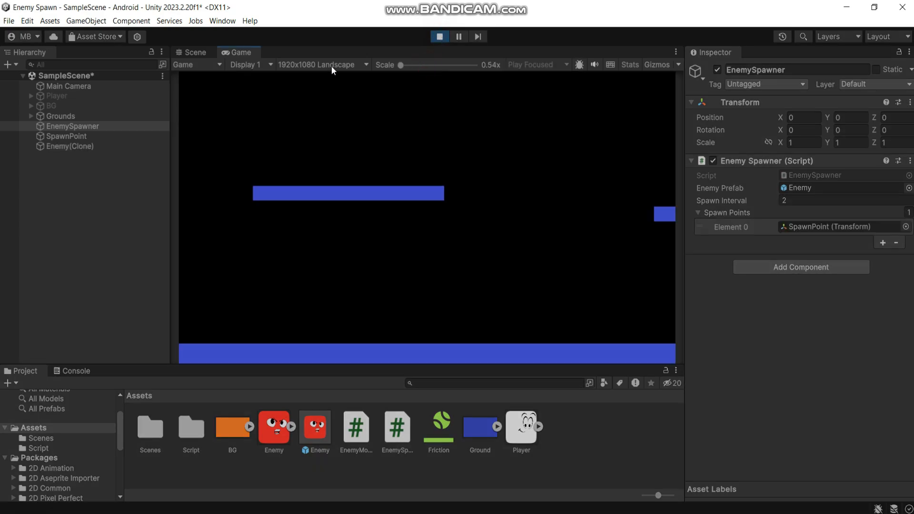
pyautogui.click(191, 51)
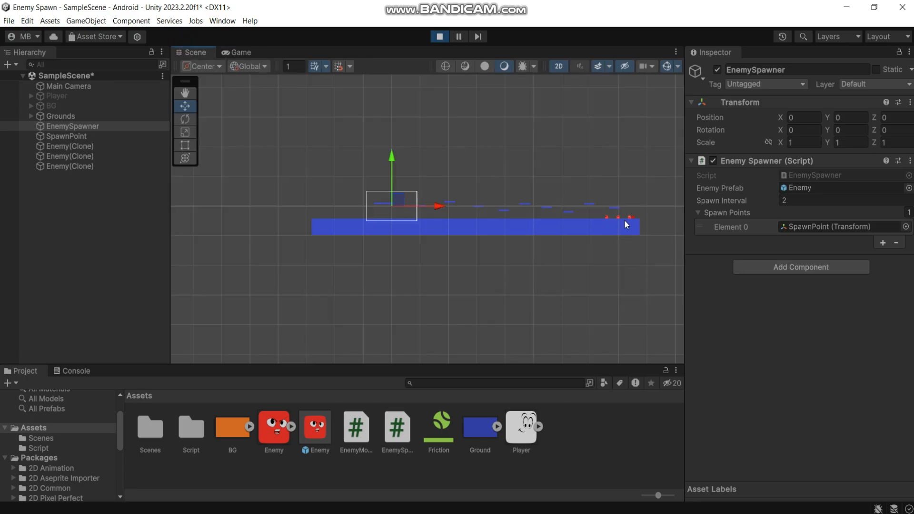
pyautogui.scroll(5, 633, 222)
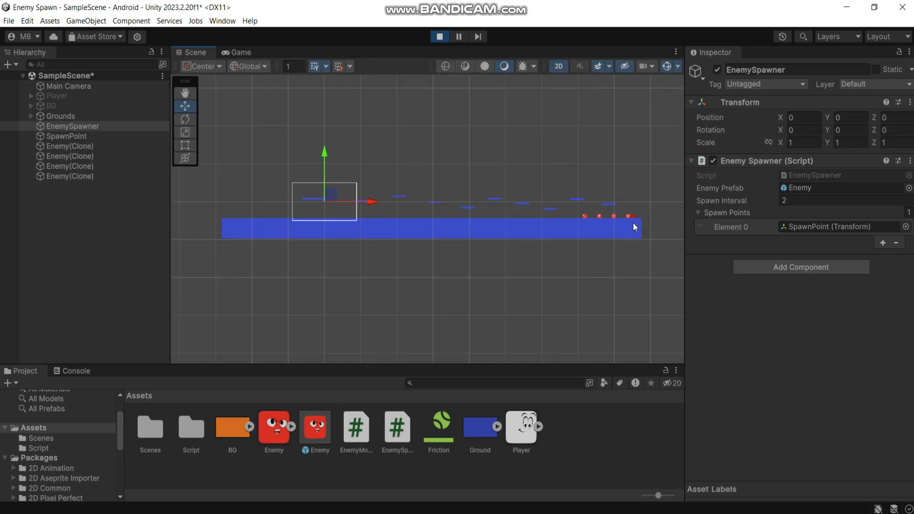
pyautogui.scroll(3, 633, 221)
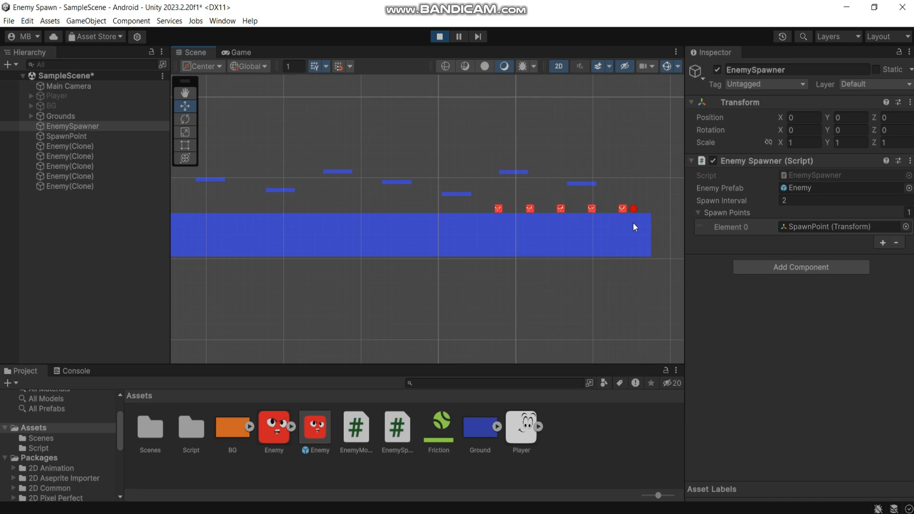
pyautogui.click(440, 37)
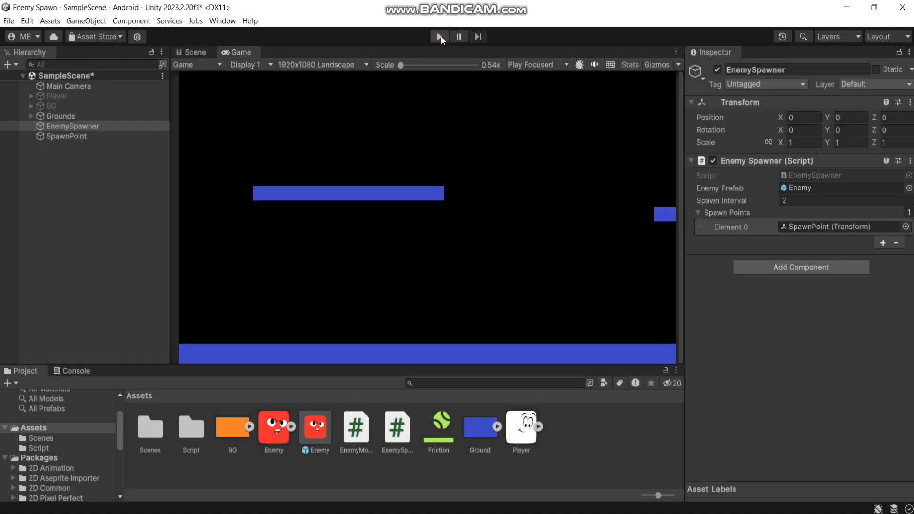
# Step: Set the EnemySpawner's Spawn Interval to 5 and the Enemy prefab's Enemy Movement Speed to 5
pyautogui.click(793, 200)
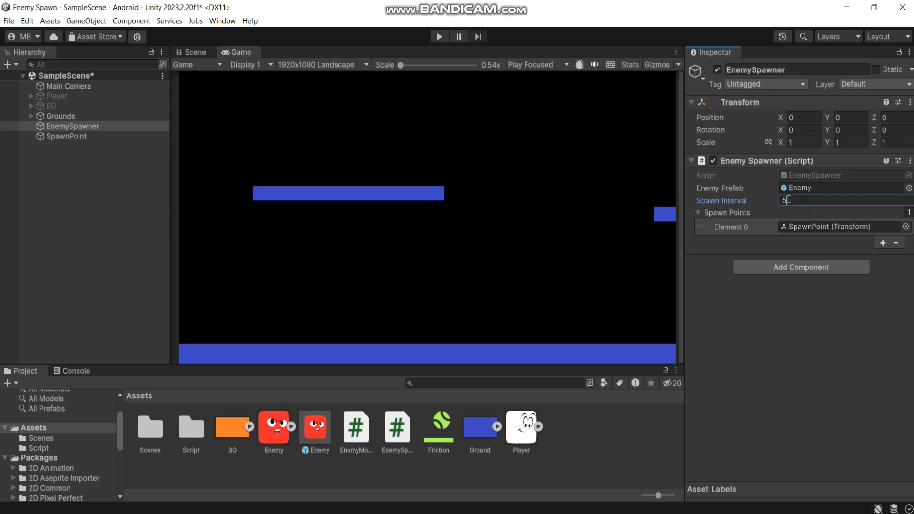
pyautogui.click(313, 436)
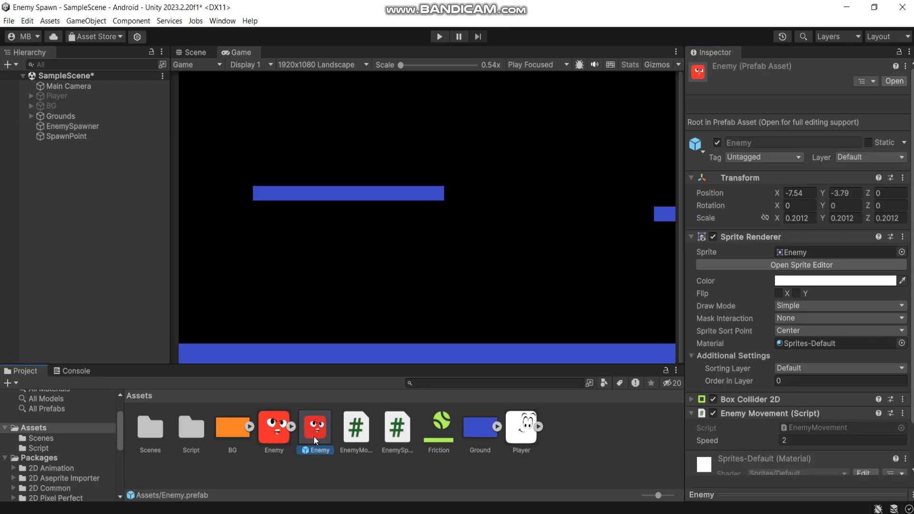
pyautogui.click(791, 440)
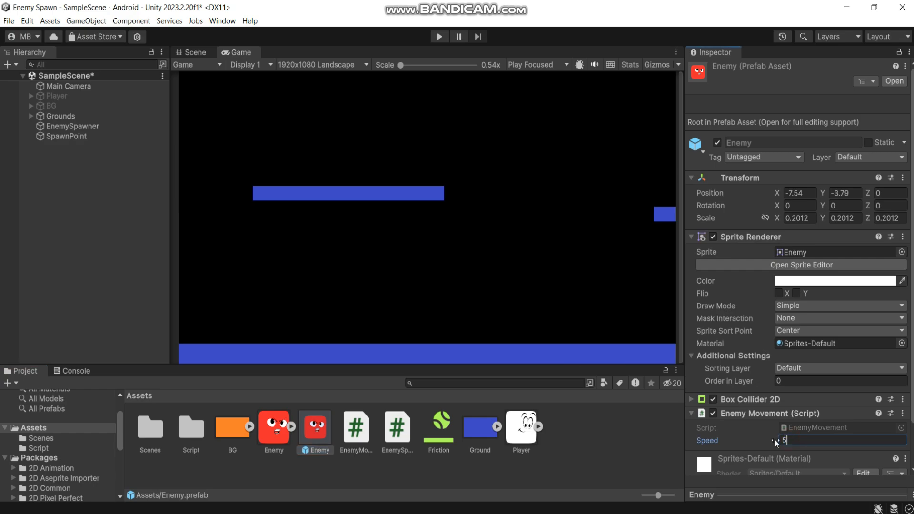
pyautogui.write('5')
# Step: Play-test the new spawn interval and speed, follow the enemies along the ground in the Scene and Game views, and stop the game
pyautogui.click(439, 36)
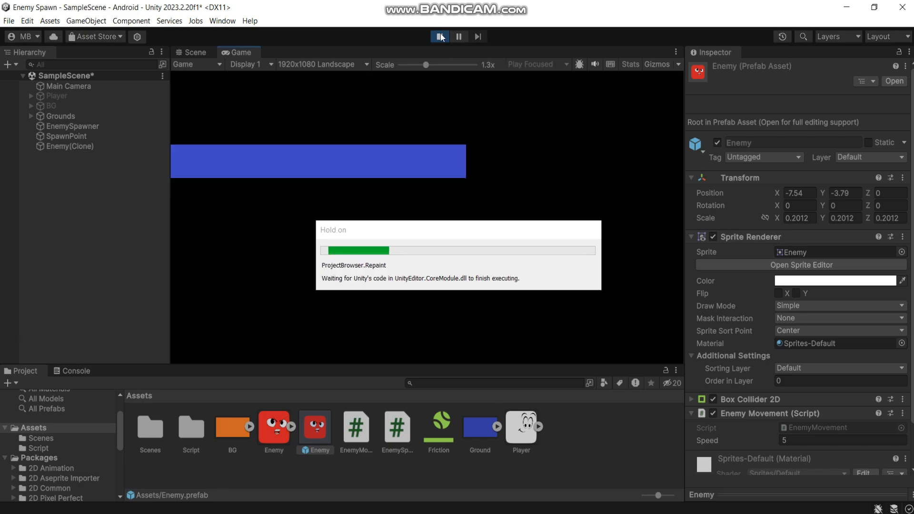
pyautogui.moveTo(429, 61); pyautogui.dragTo(396, 67)
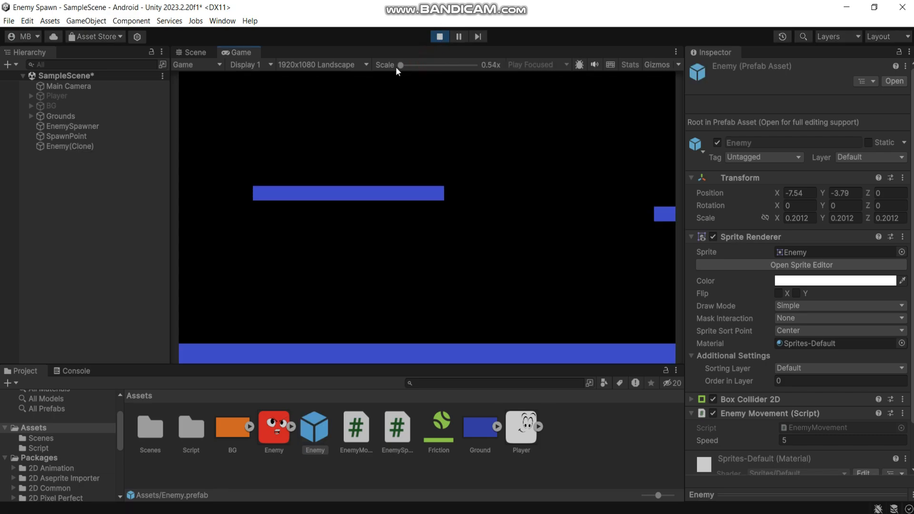
pyautogui.click(195, 53)
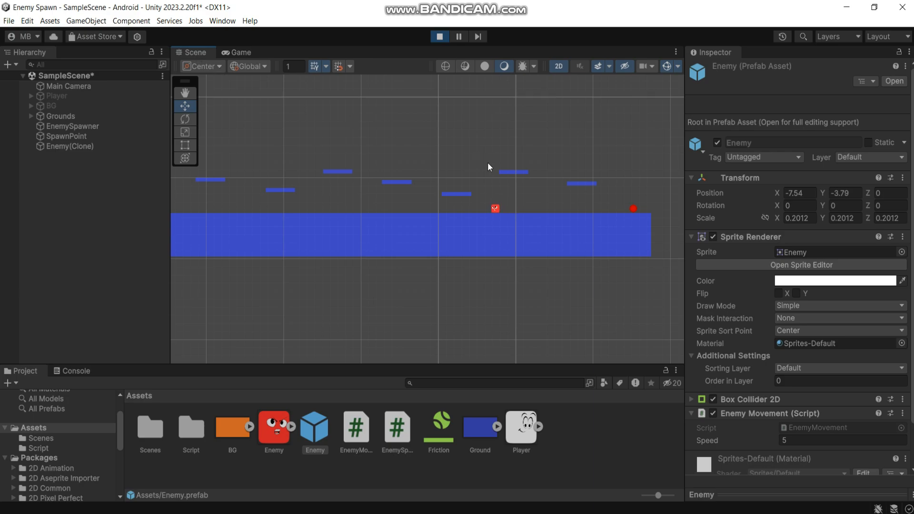
pyautogui.scroll(-3, 487, 162)
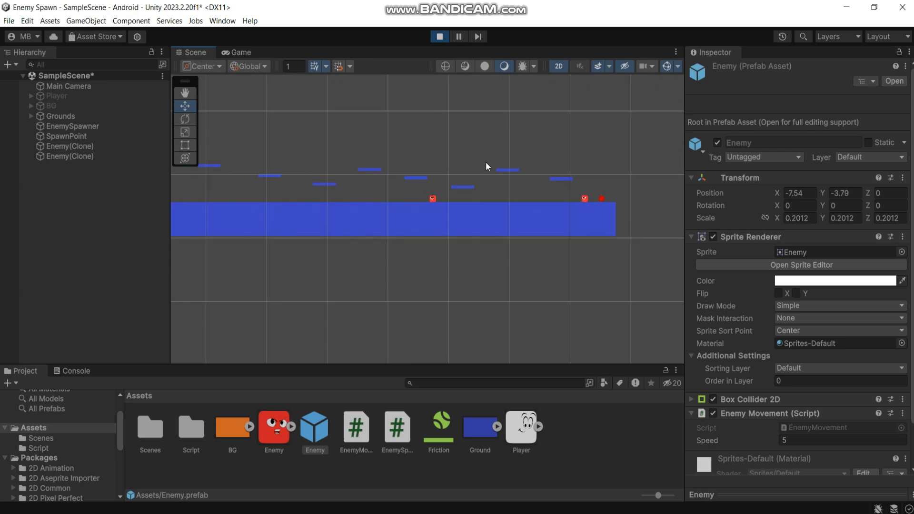
pyautogui.scroll(-2, 479, 159)
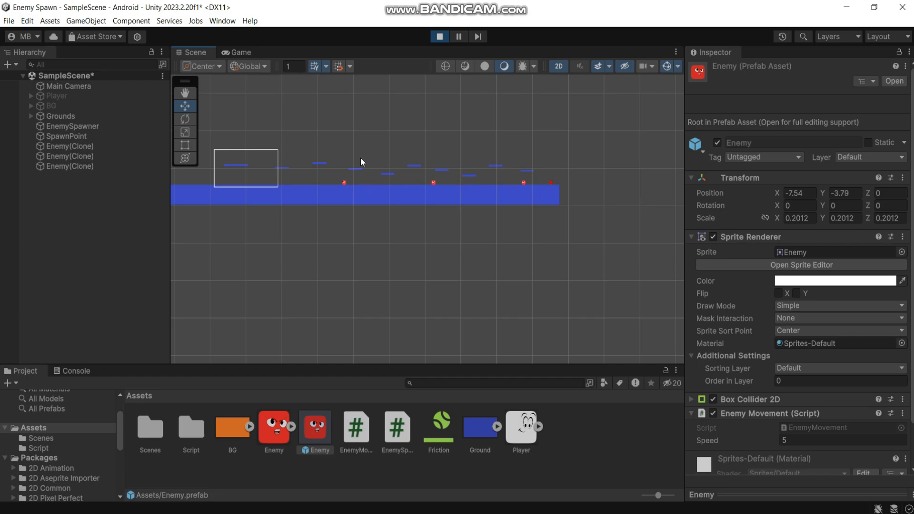
pyautogui.scroll(1, 254, 138)
pyautogui.scroll(2, 254, 137)
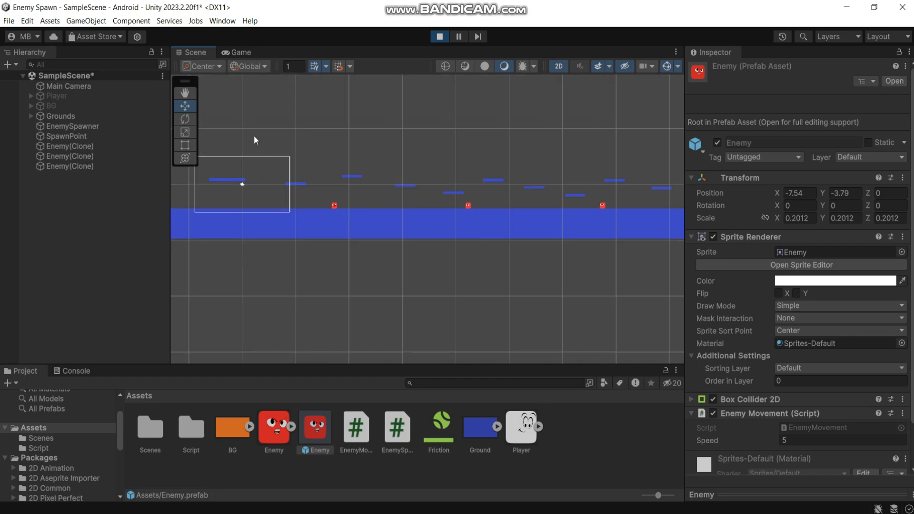
pyautogui.click(239, 52)
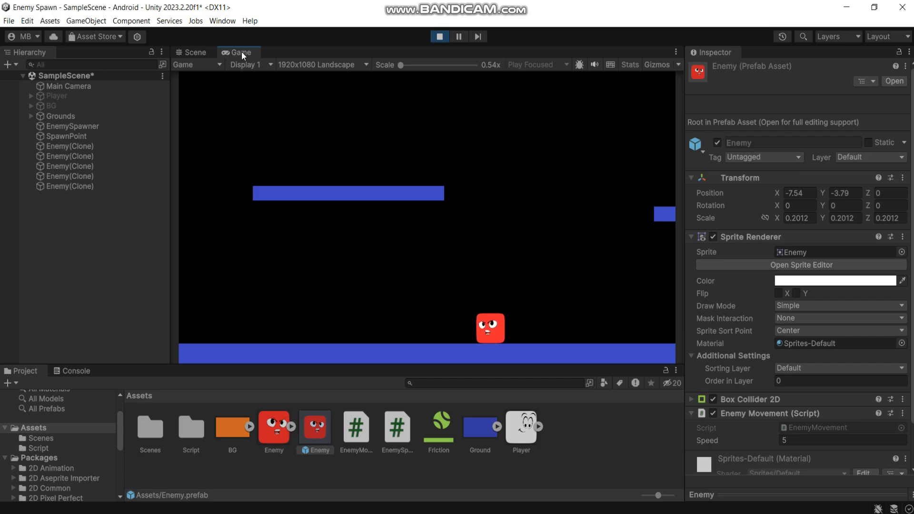
pyautogui.click(199, 51)
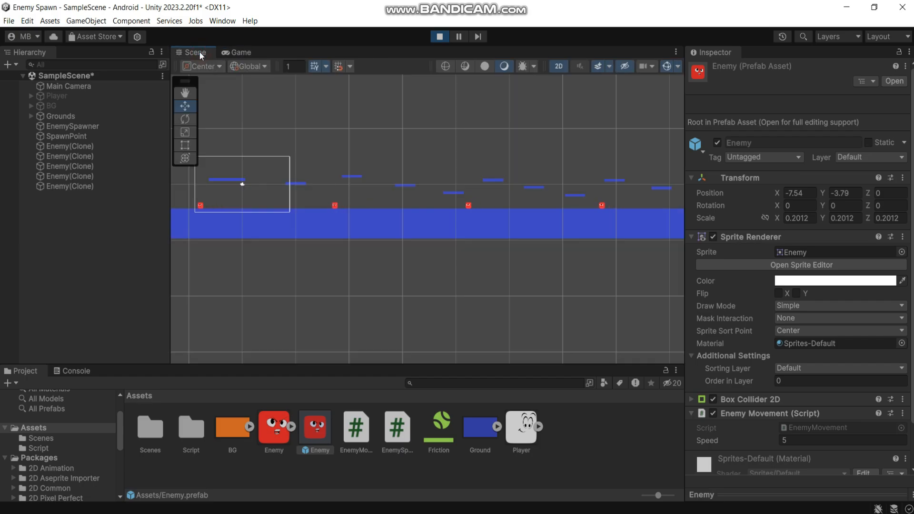
pyautogui.scroll(-2, 357, 150)
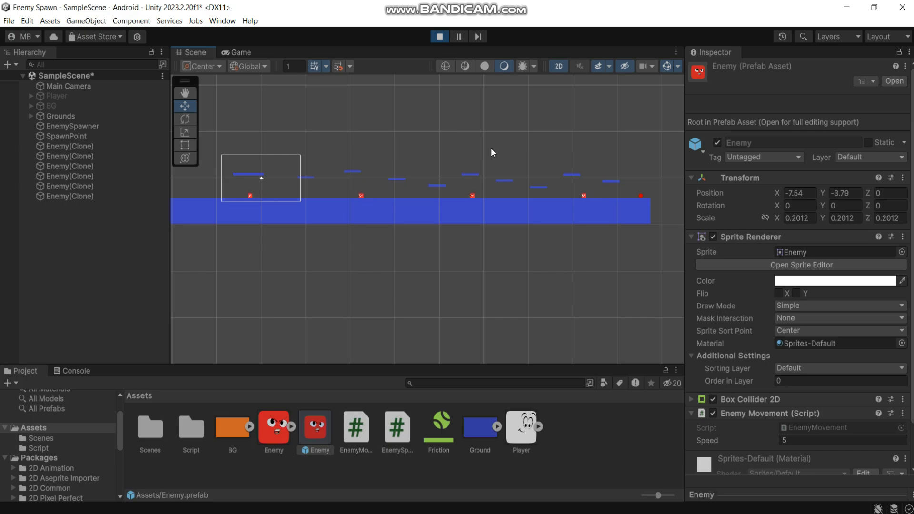
pyautogui.click(441, 36)
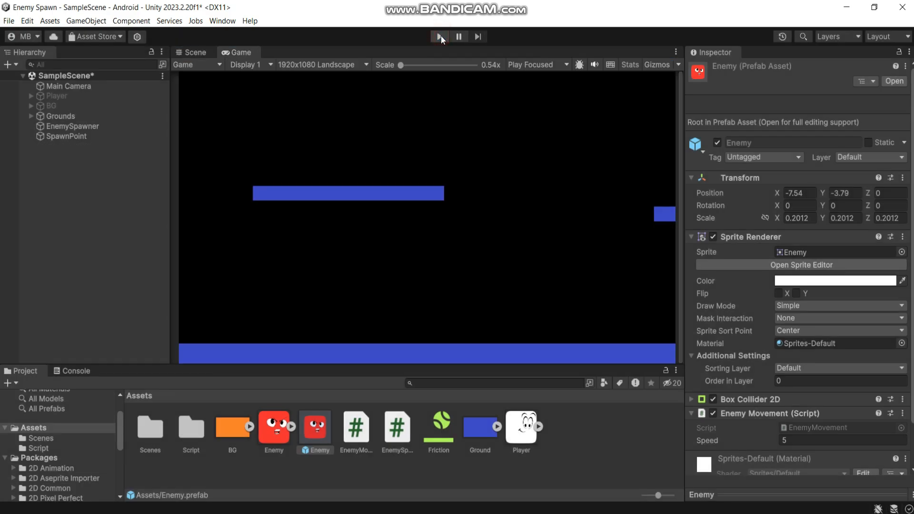
pyautogui.hotkey('alt', 'Tab')
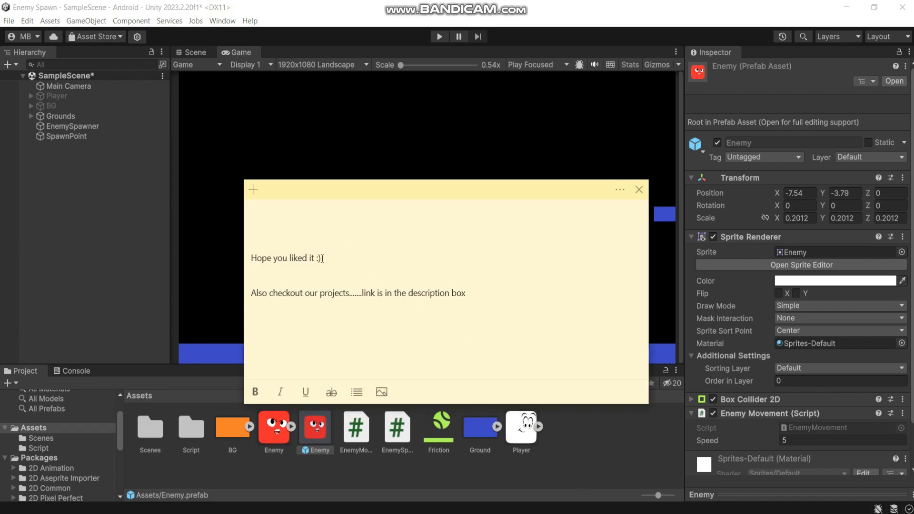
pyautogui.moveTo(322, 259); pyautogui.dragTo(248, 259)
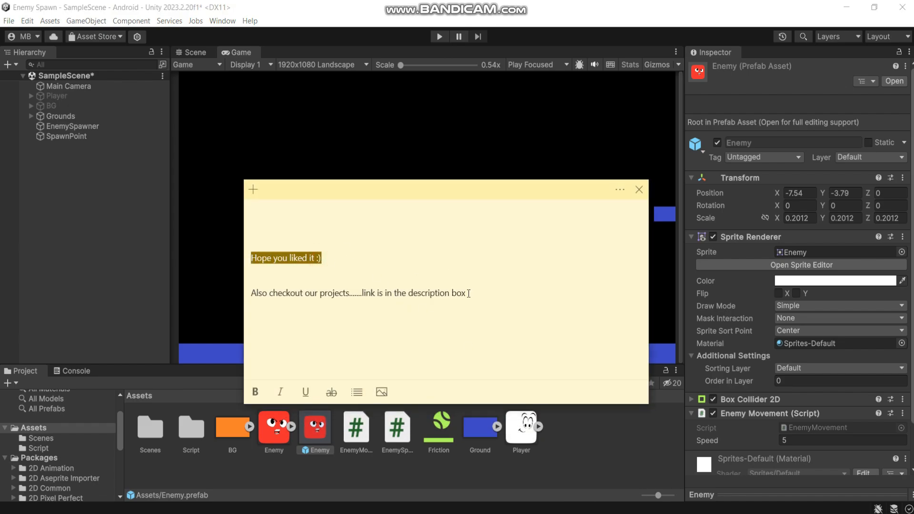
pyautogui.moveTo(468, 294); pyautogui.dragTo(252, 300)
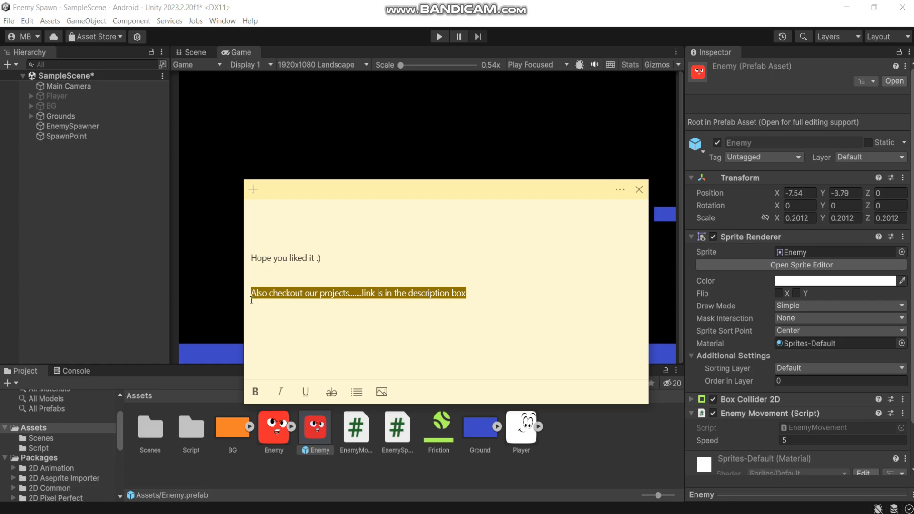
pyautogui.click(482, 296)
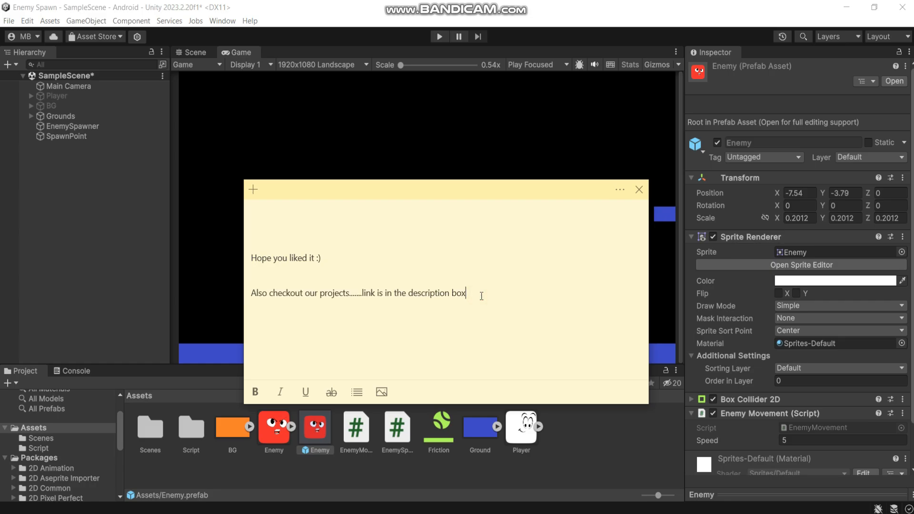